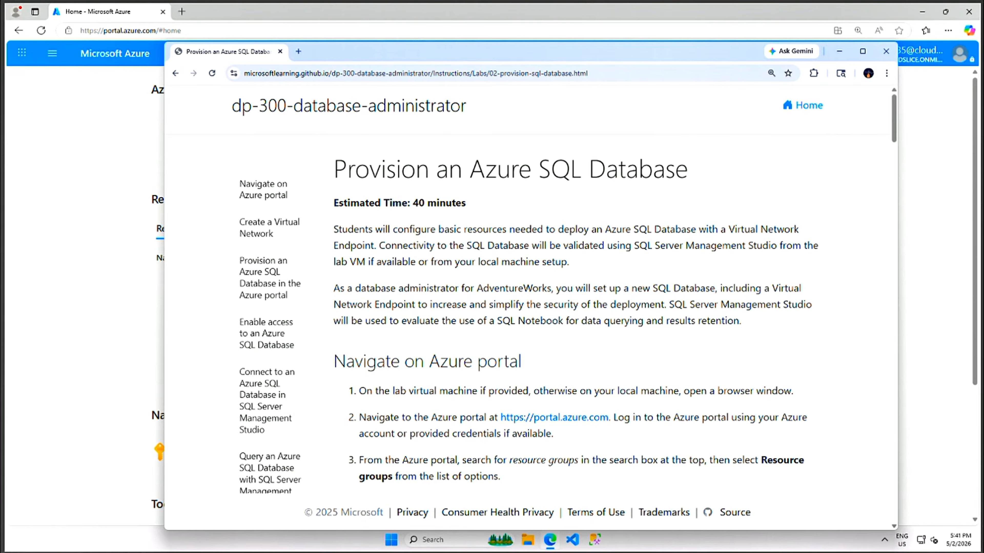
Read the lab scenario on the new SQL database, virtual network endpoint and SQL notebook, and move the instructions window off the Azure portal.
drag(551, 288, 477, 288)
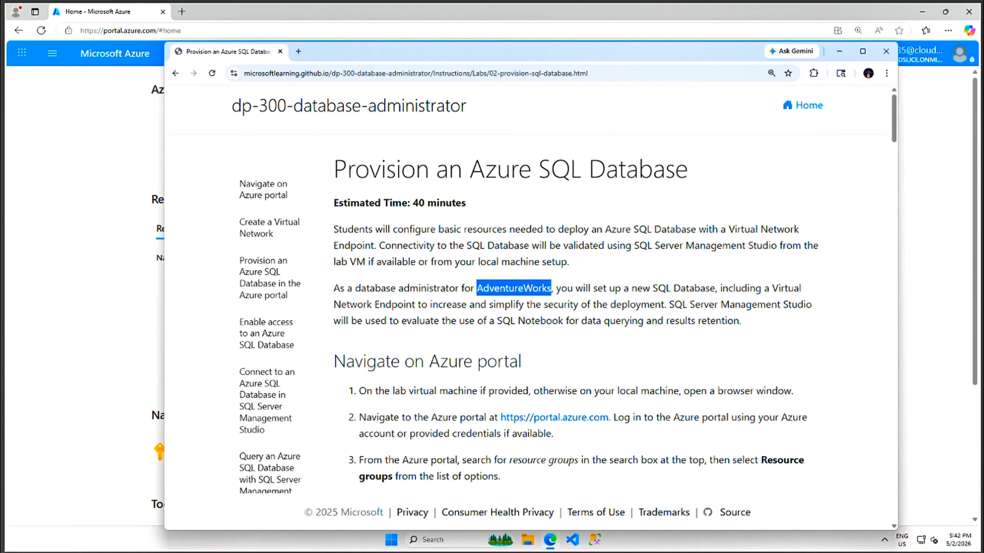
drag(637, 288, 710, 288)
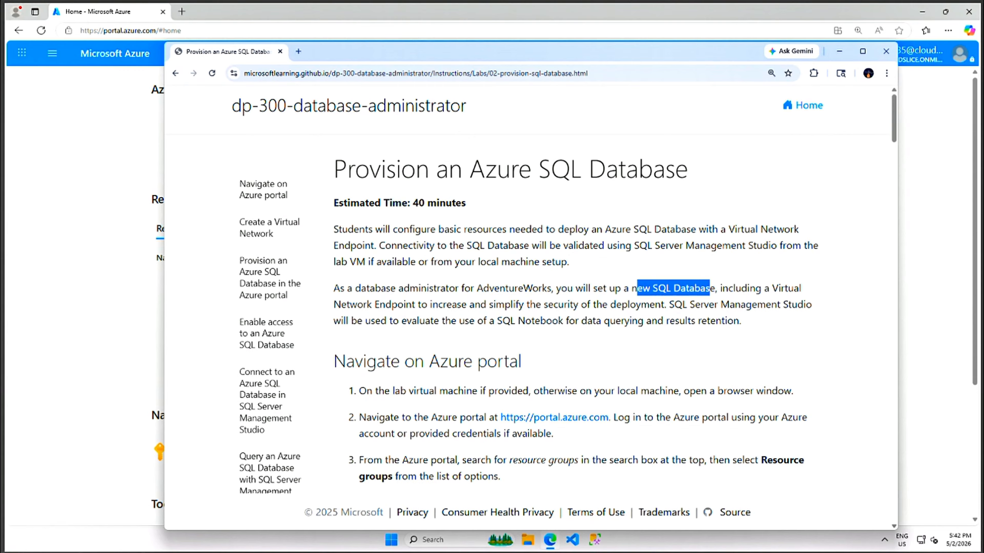
click(333, 310)
drag(333, 306, 667, 306)
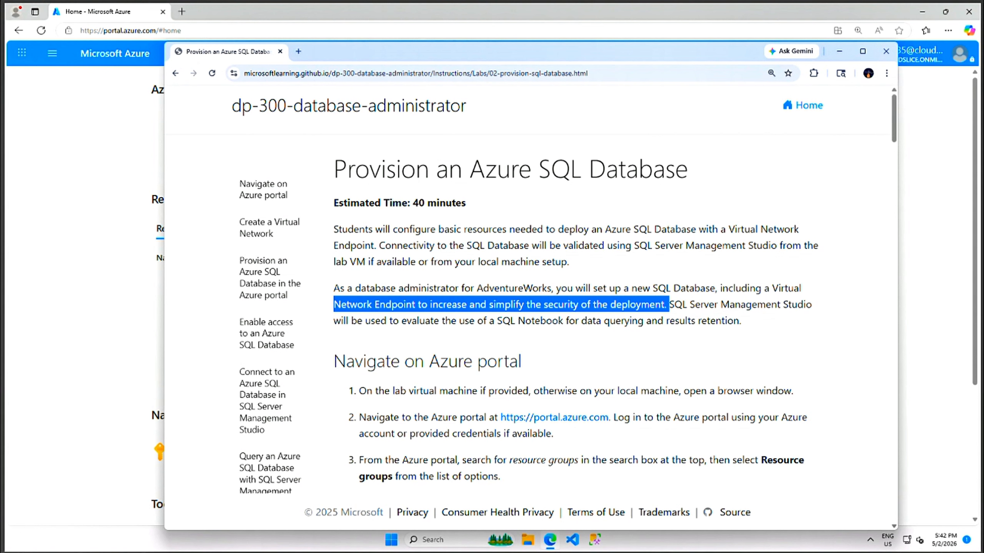
drag(459, 321, 562, 321)
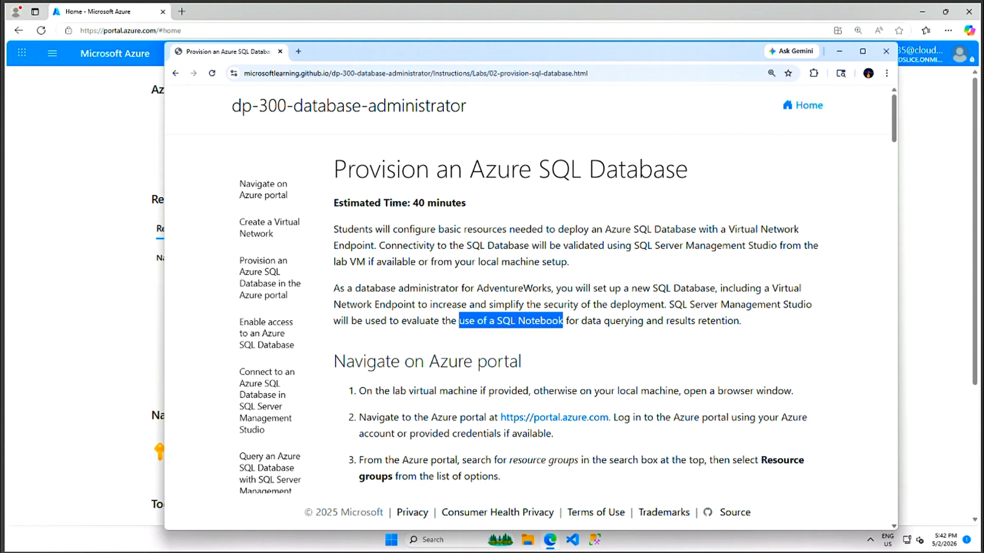
drag(562, 320, 749, 328)
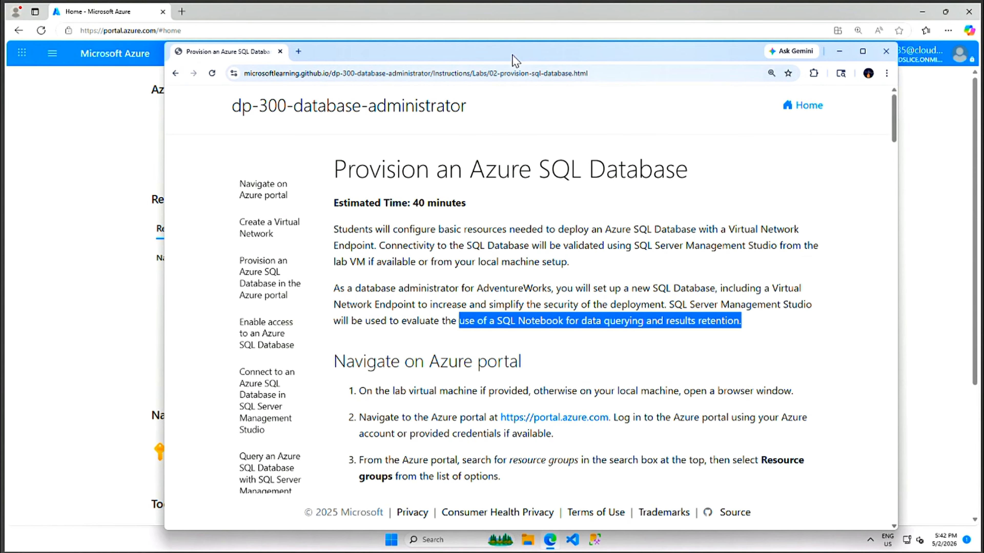
drag(512, 56, 983, 116)
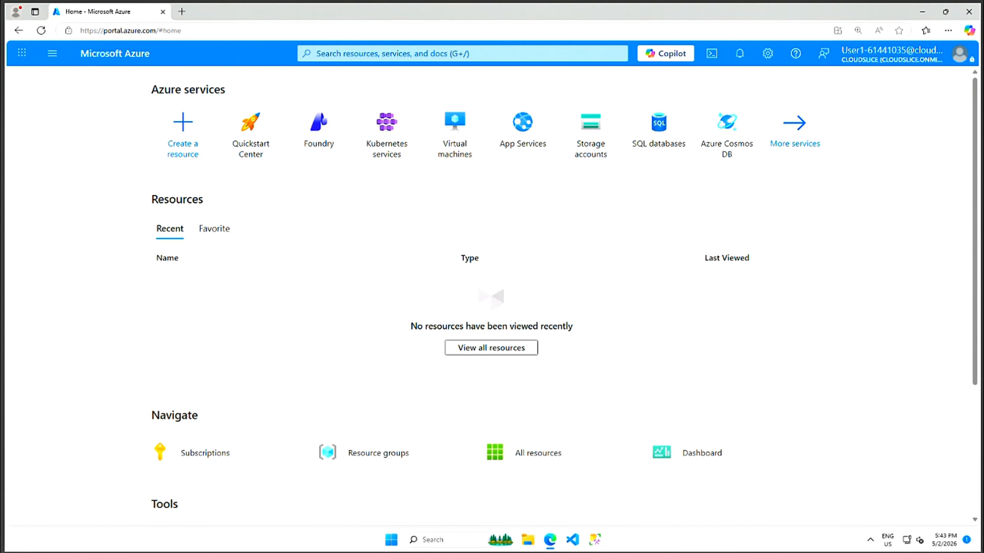
Find the Virtual networks service by searching the portal for VNET and start creating a new virtual network.
click(397, 53)
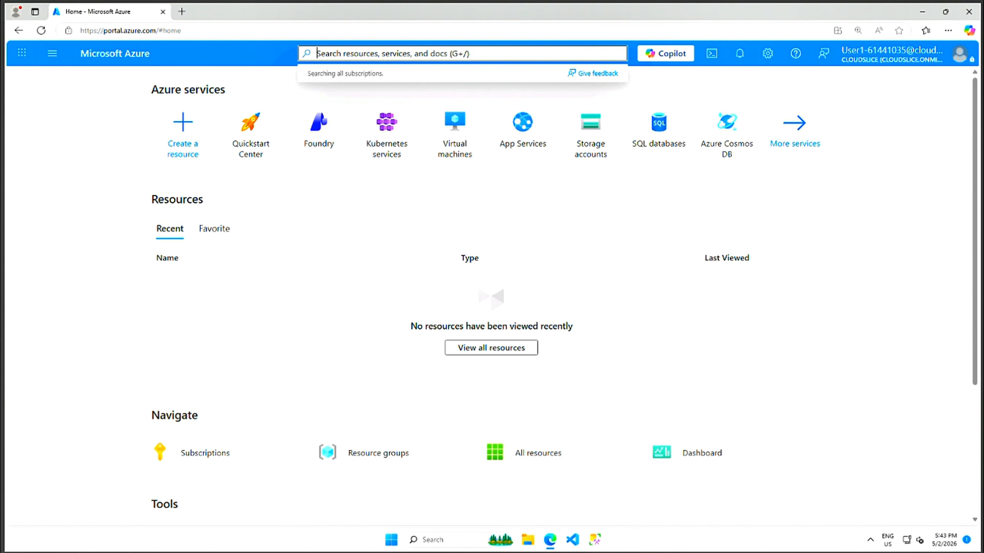
text(VNET)
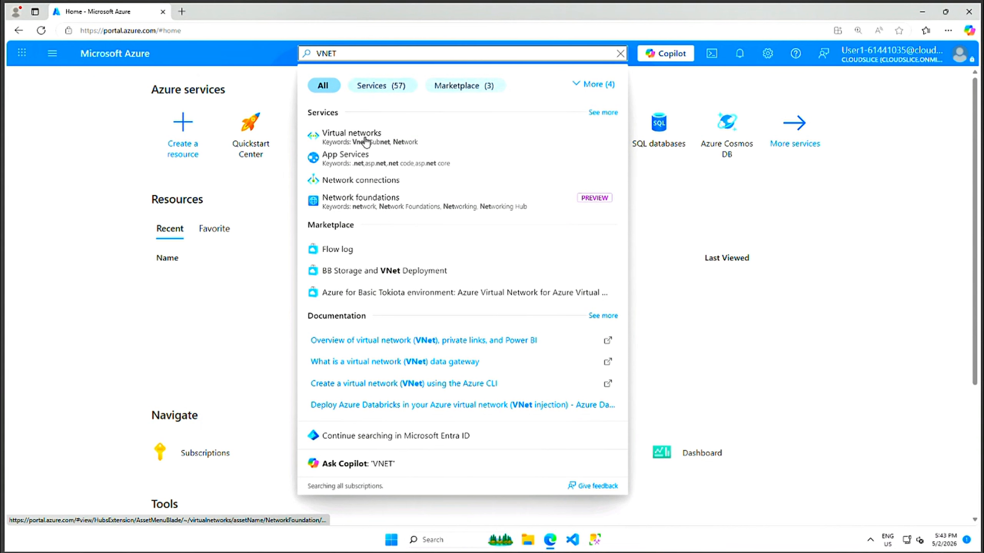
click(365, 138)
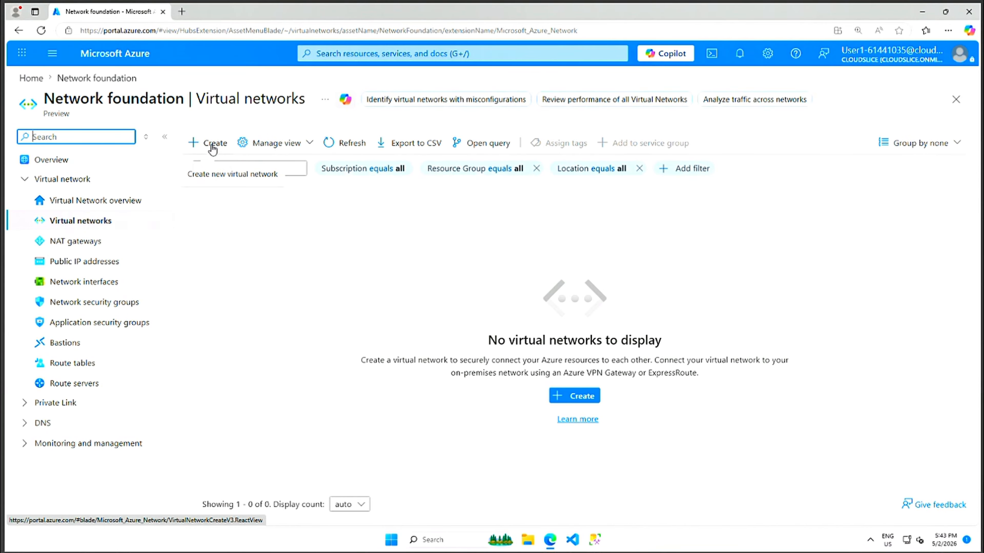
click(212, 144)
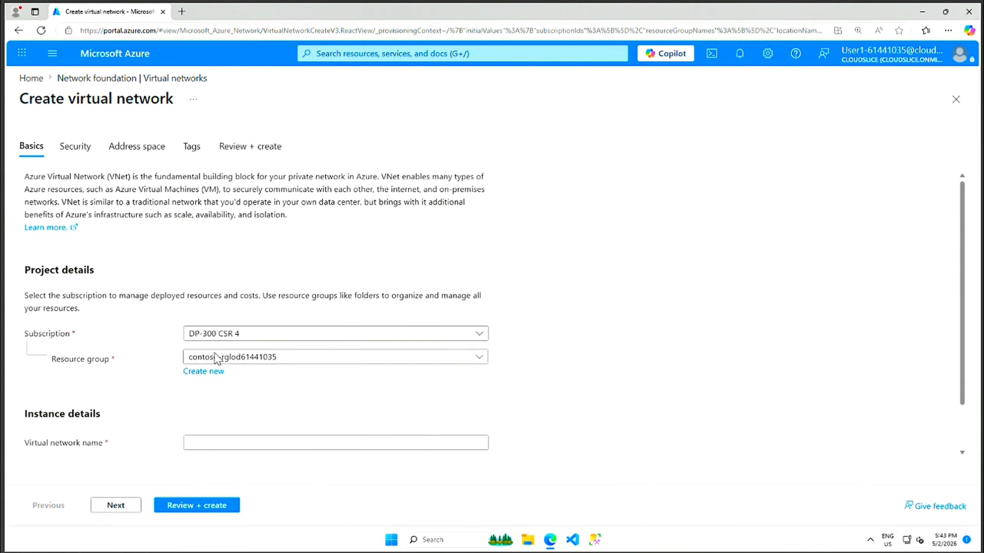
Fill in the virtual network's basics with resource group contoso-rglod61441035, name lab02-vnet and region (US) West US.
click(480, 357)
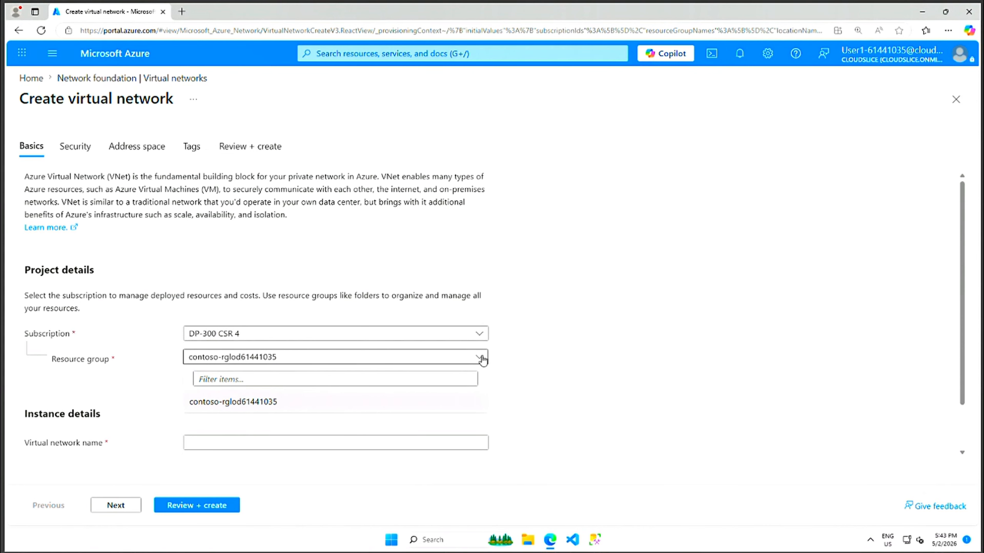
click(406, 405)
click(335, 443)
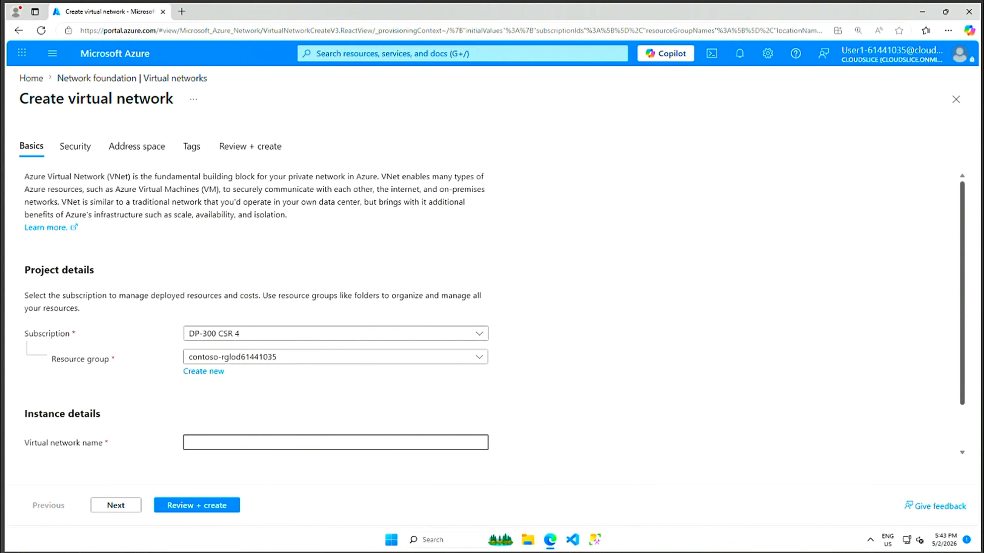
text(lab02-vnet)
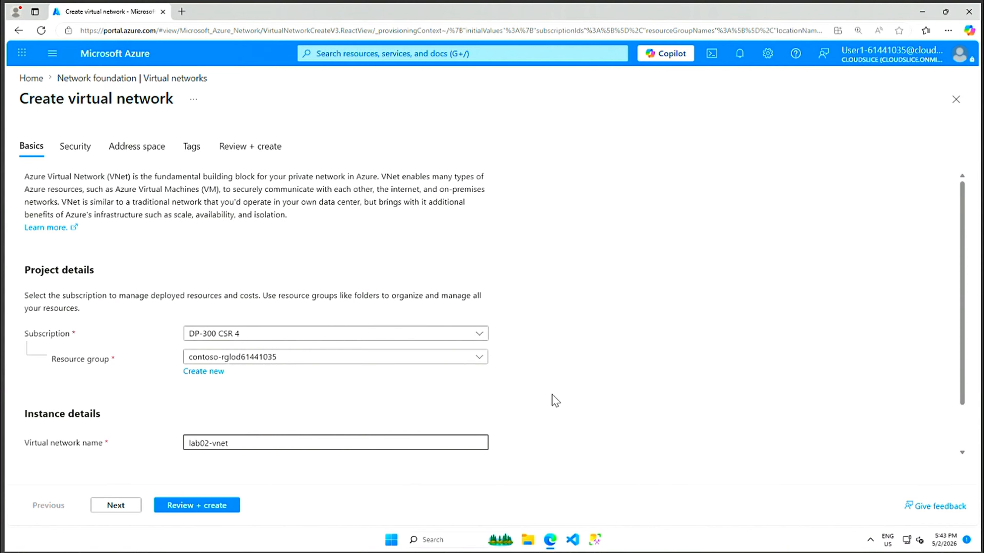
scroll(555, 402, down, 1)
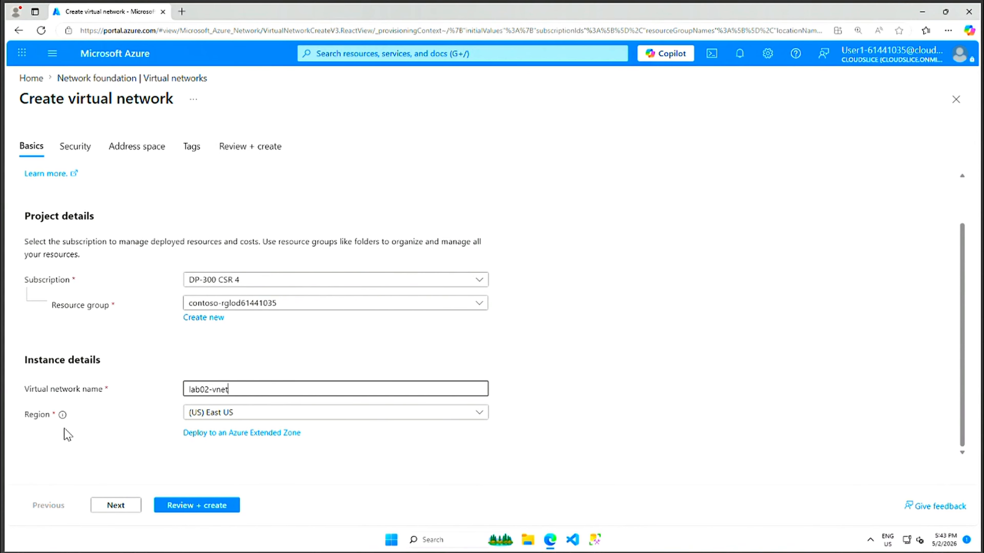
click(480, 417)
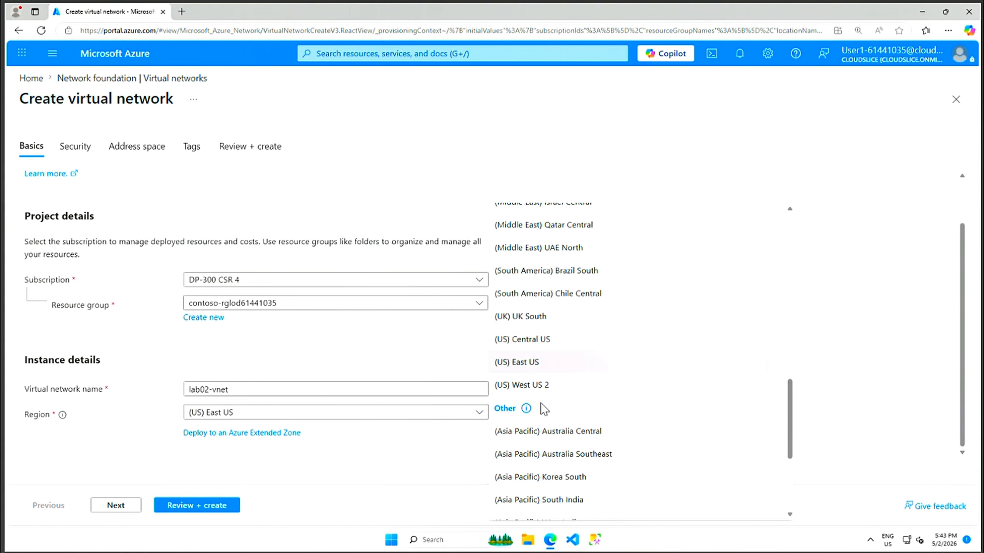
scroll(546, 426, down, 4)
click(536, 488)
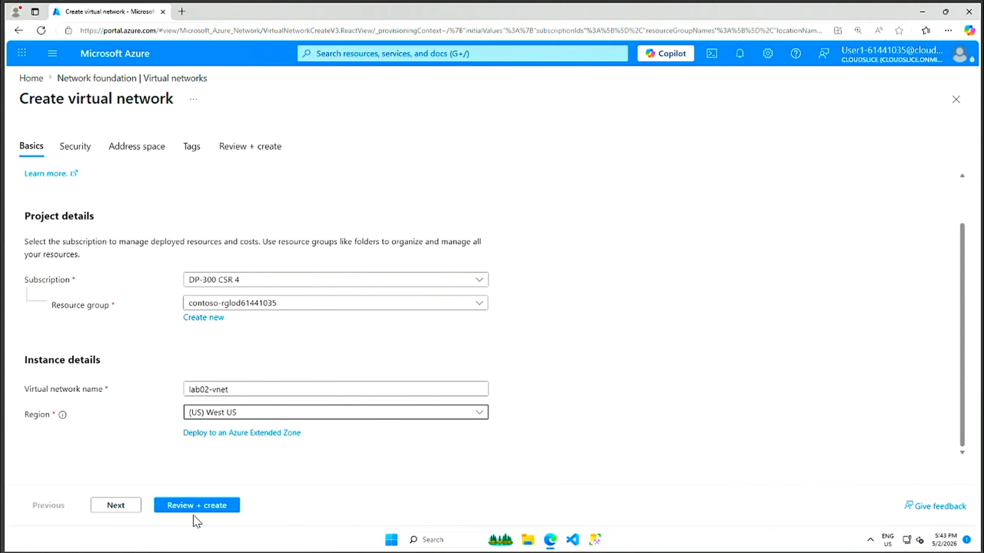
Review and create the lab02-vnet virtual network, and dismiss the deployment notifications.
click(197, 506)
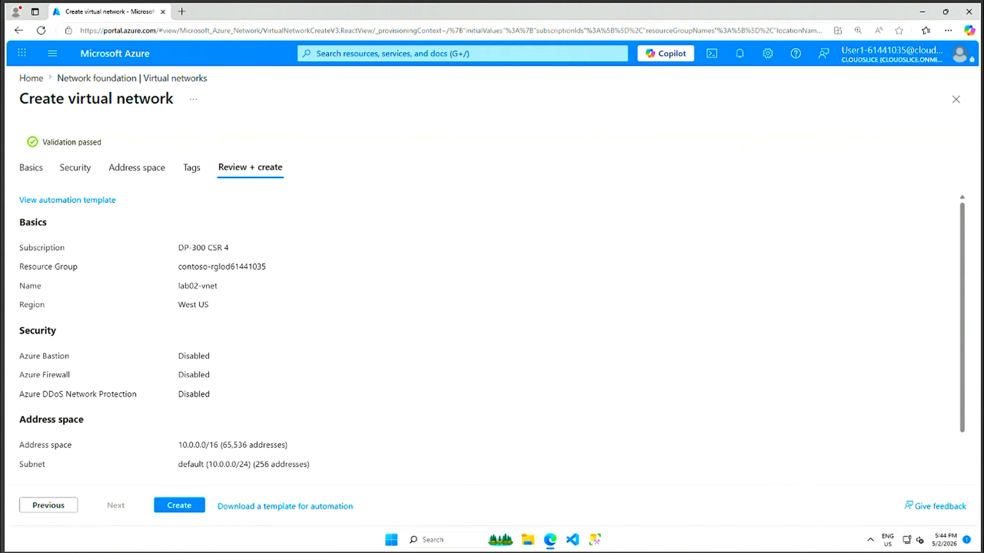
click(184, 509)
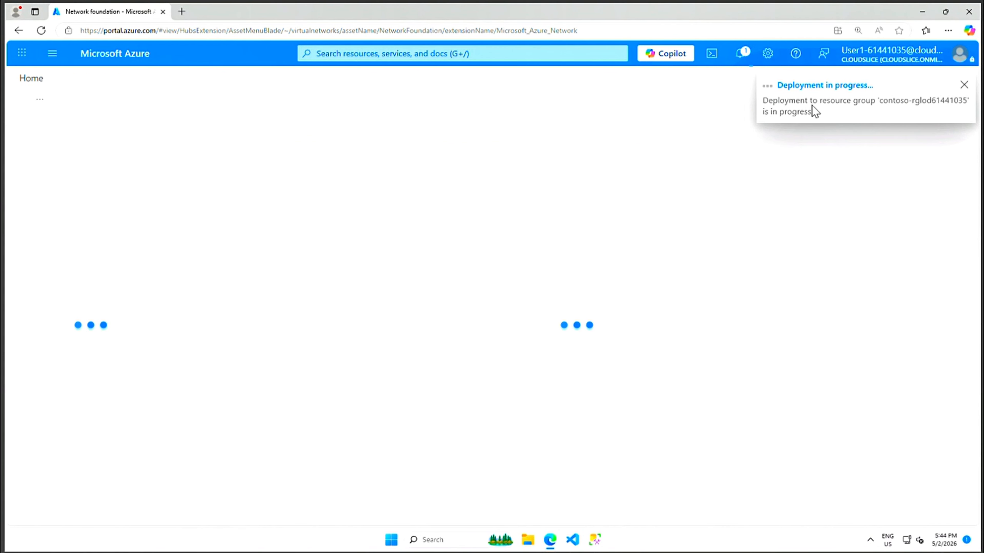
click(964, 85)
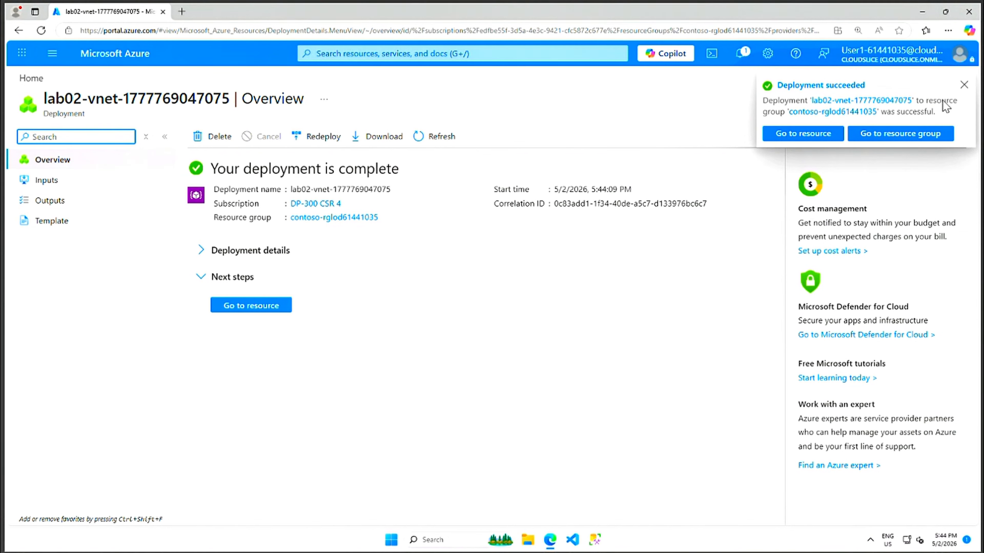
click(963, 86)
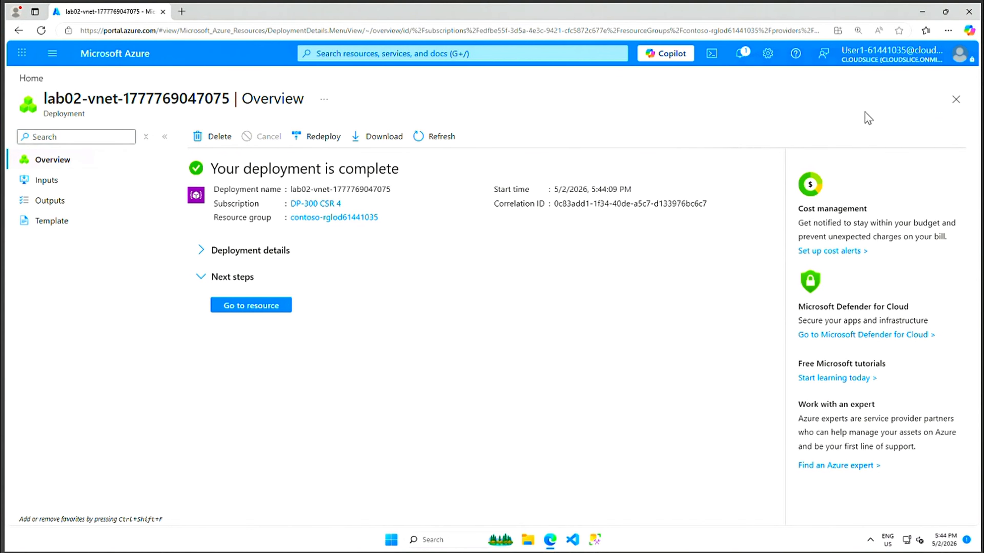
Go to the deployed lab02-vnet resource and examine its subnets and other available settings.
click(259, 308)
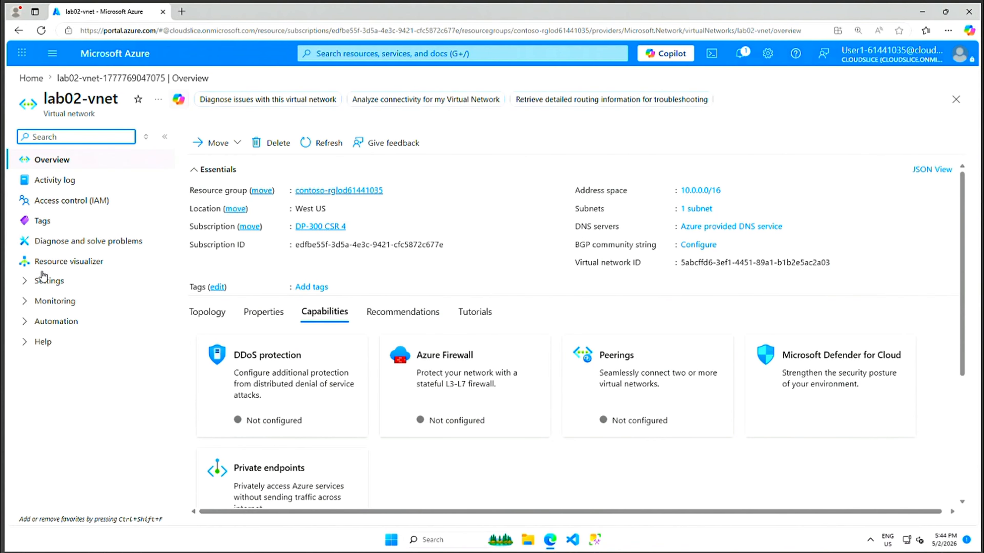
click(25, 281)
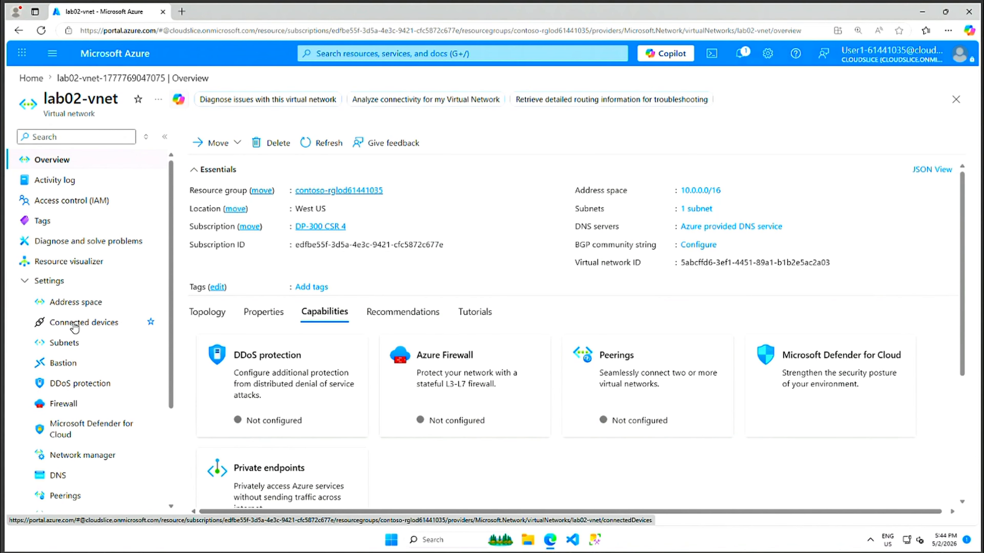
click(68, 343)
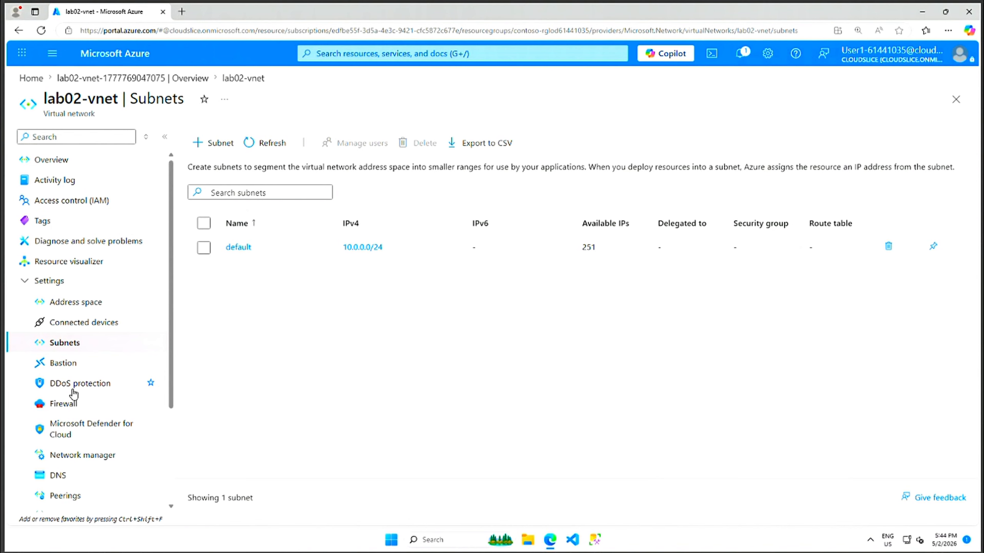
scroll(94, 405, down, 3)
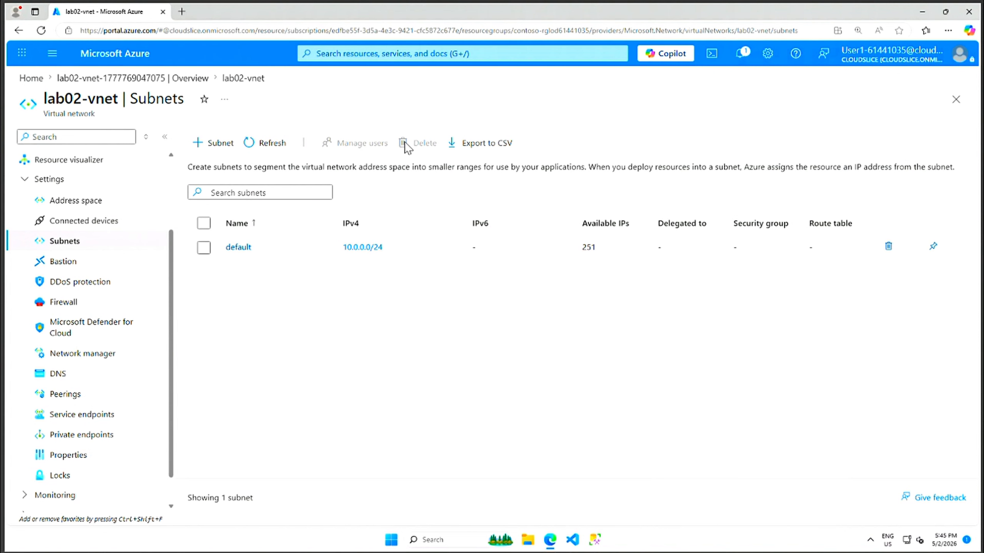
Search the portal for SQL Da and start creating a SQL Database from the Marketplace results.
click(446, 53)
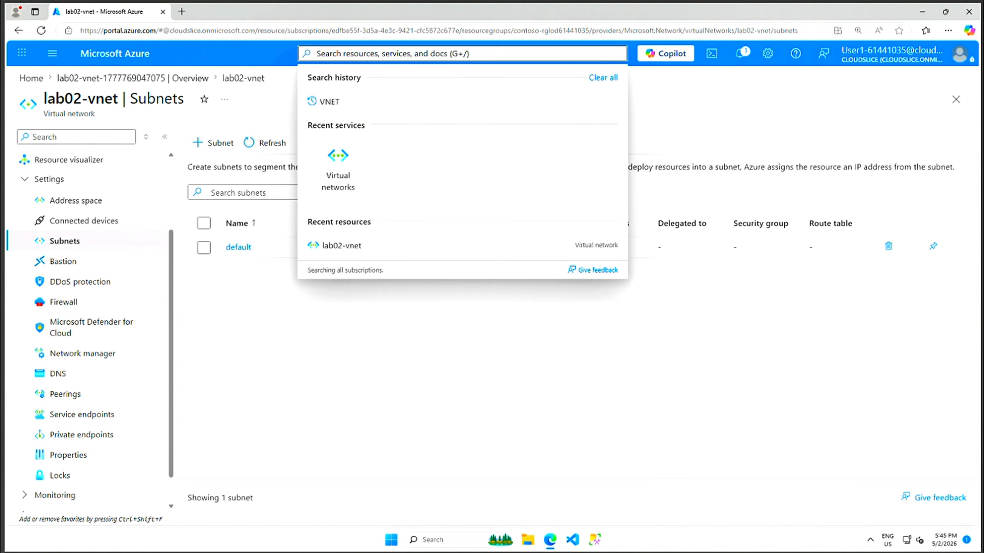
text(SQL)
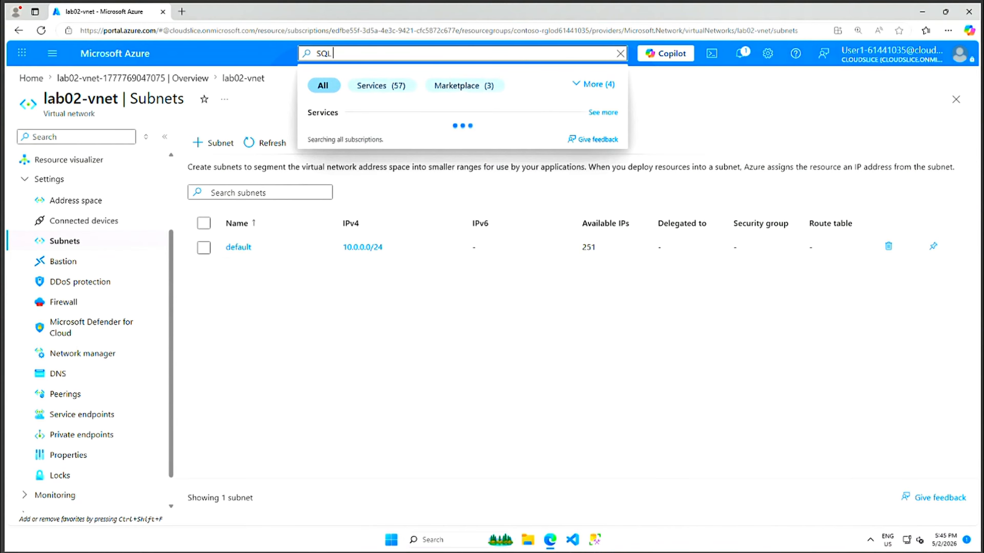
text( Da)
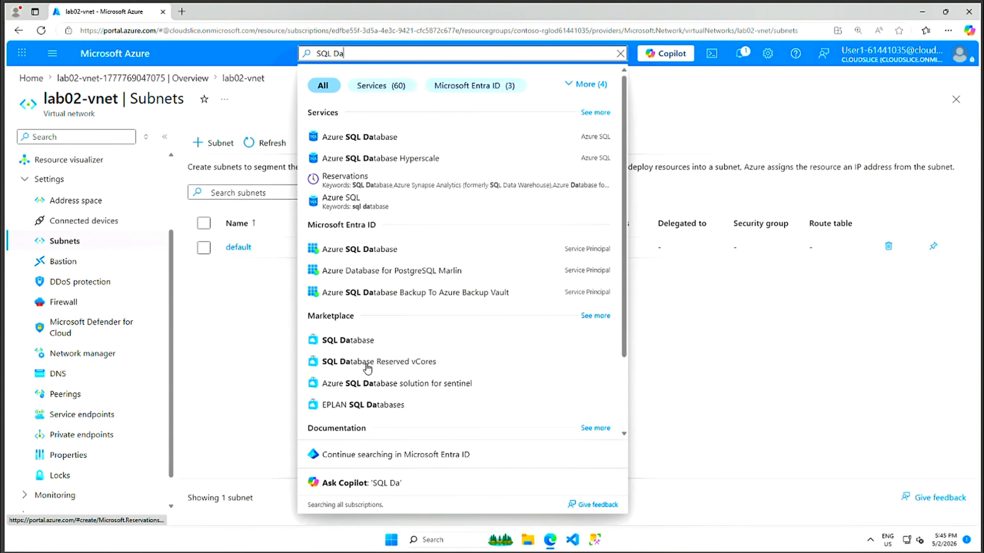
click(359, 343)
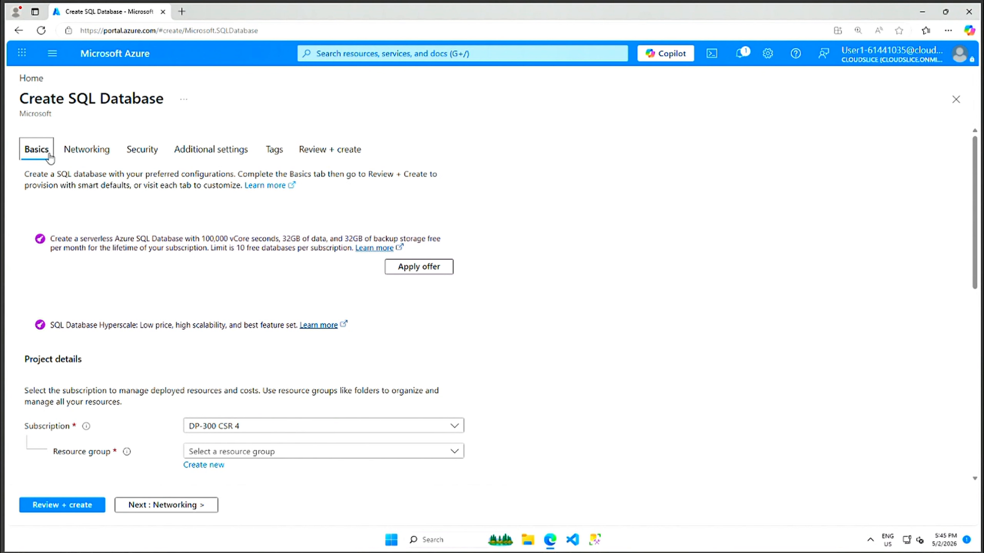
Set the new SQL database's resource group to contoso-rglod61441035 and its database name to AdventureWorksLT.
scroll(153, 360, down, 3)
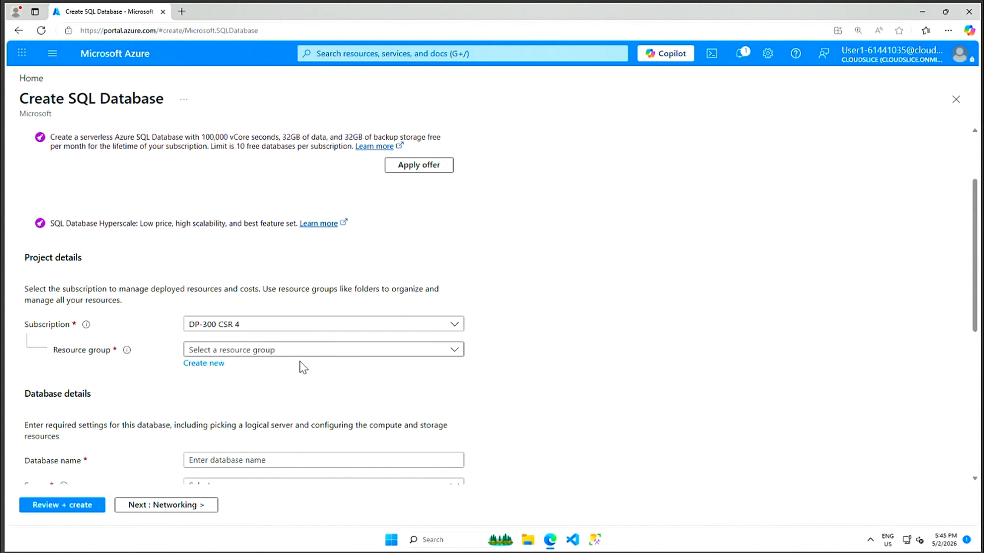
click(454, 351)
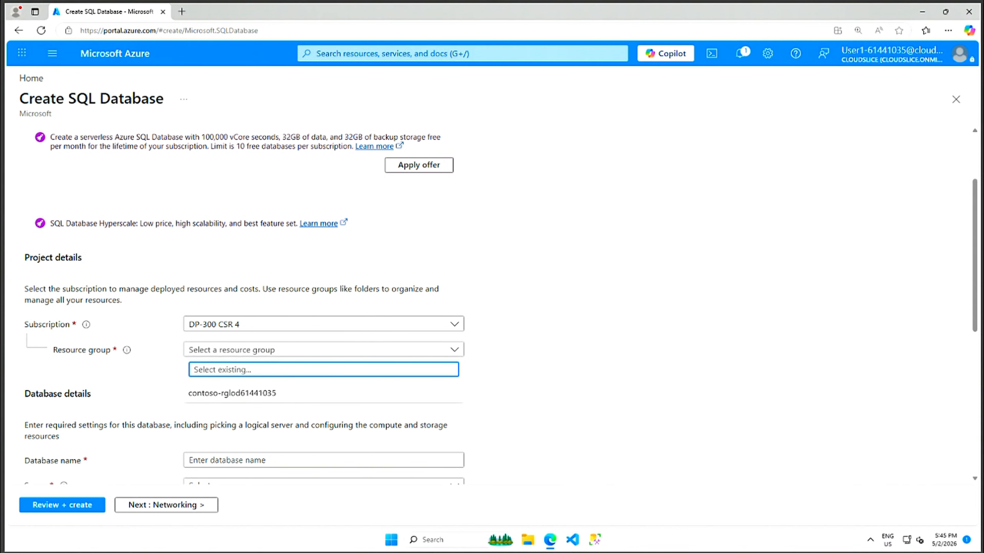
click(252, 393)
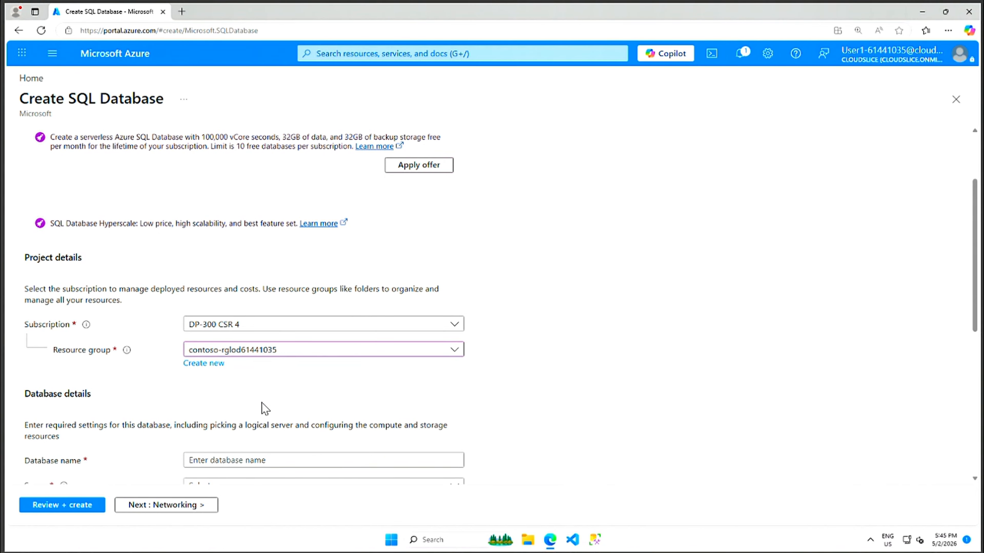
drag(978, 248, 973, 341)
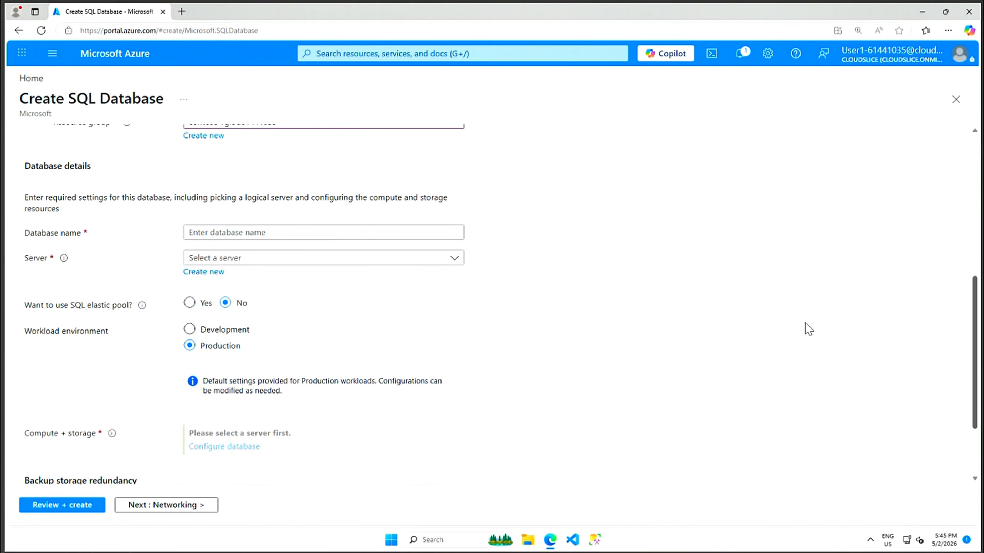
click(252, 234)
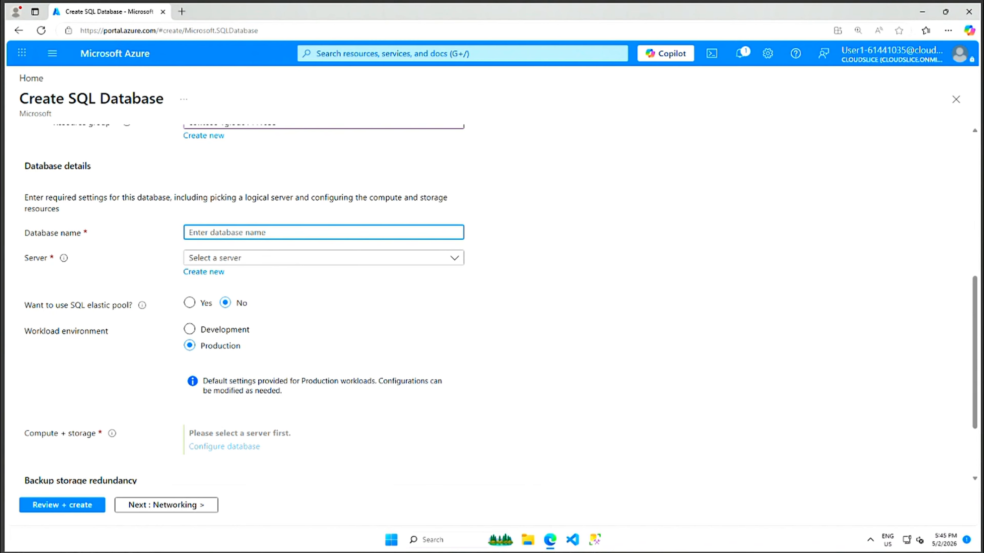
text(AdventureWorksLT)
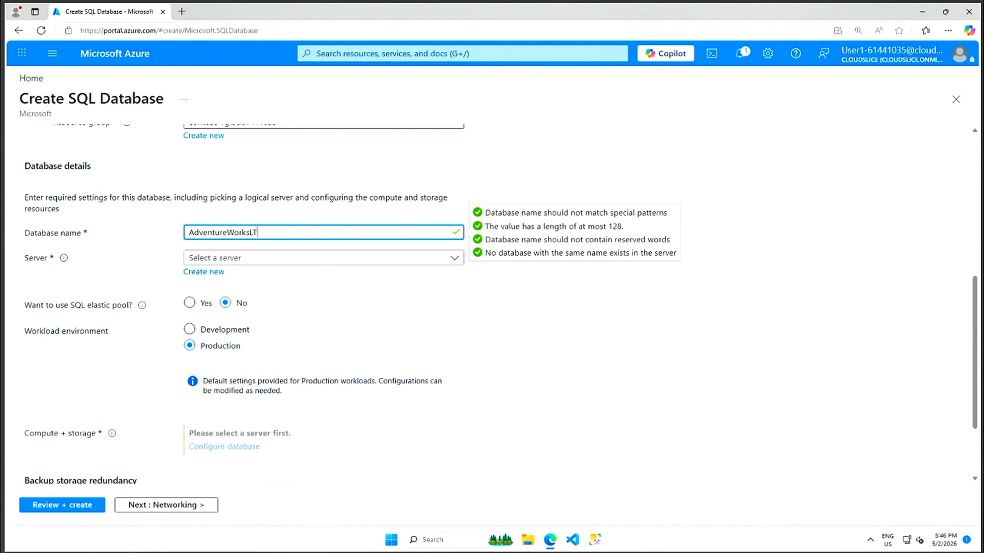
click(610, 291)
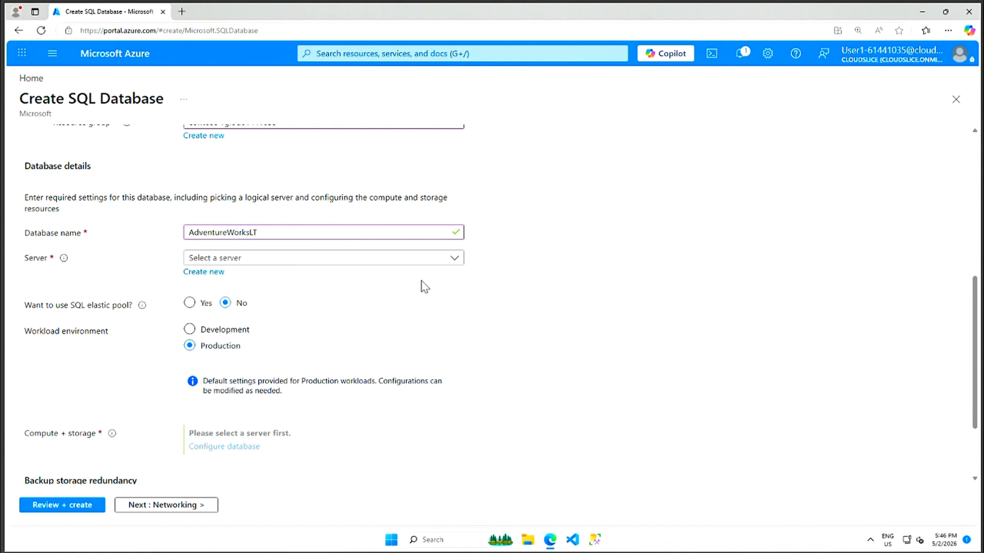
Start creating a new server for the database, naming it dp300-lab-61441035 and setting its location to (US) West US.
click(451, 258)
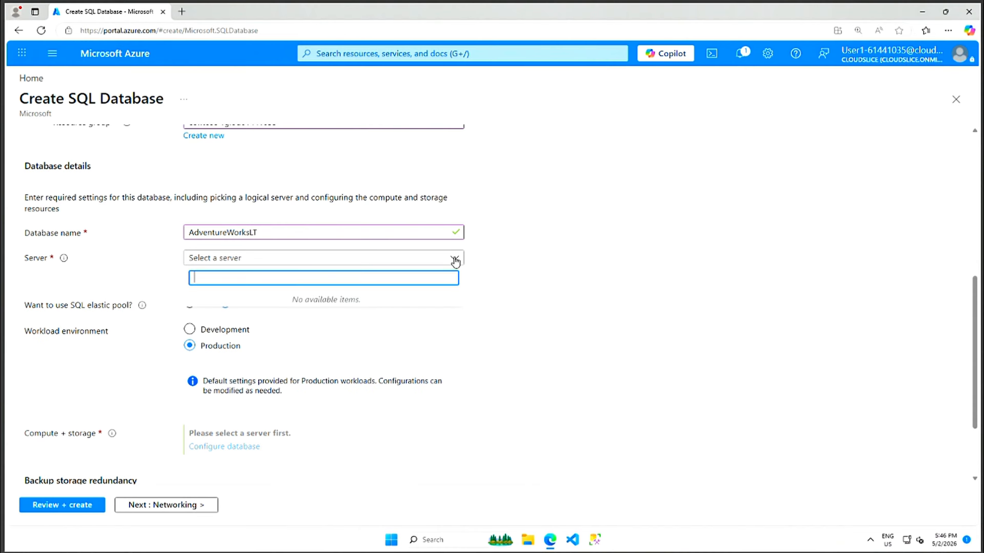
click(602, 265)
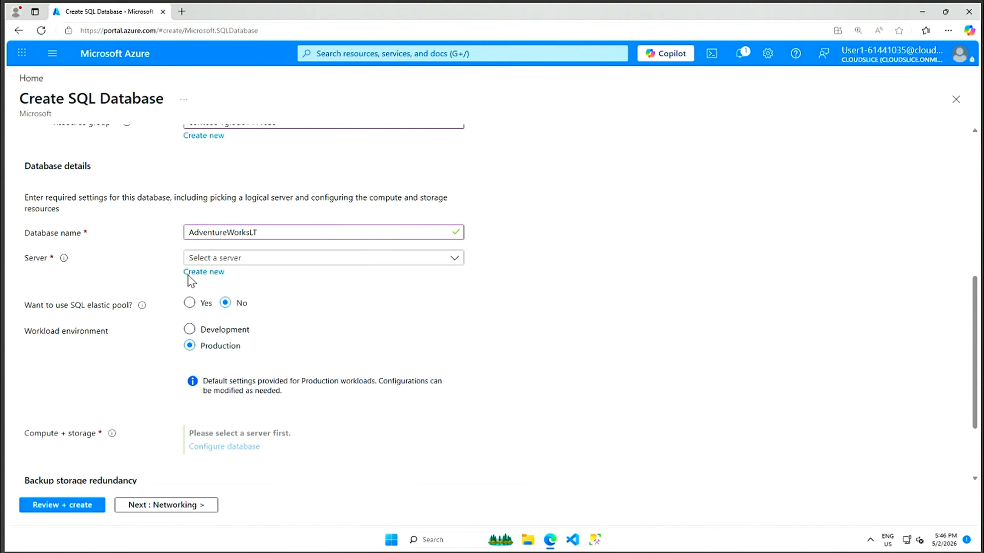
click(210, 272)
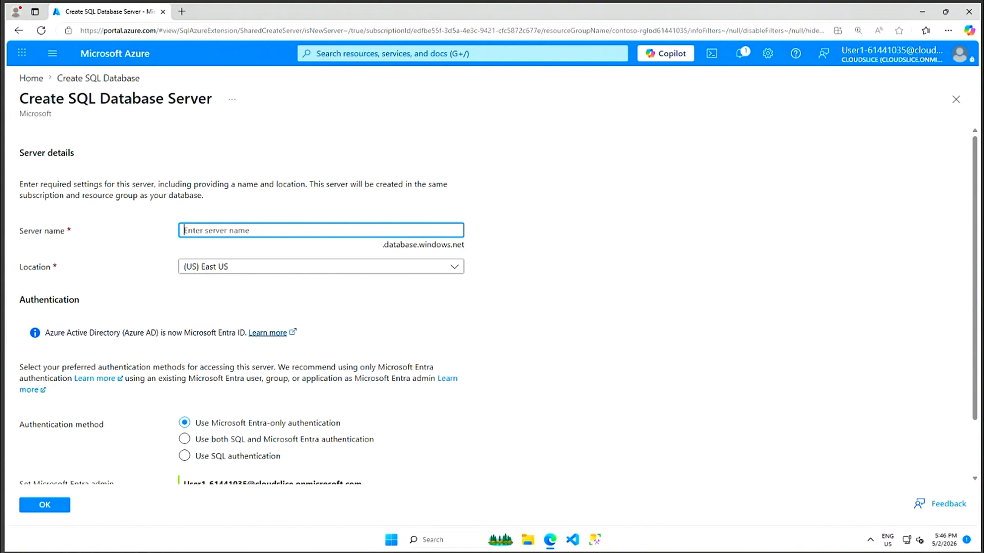
text(dp300-lab-61441035)
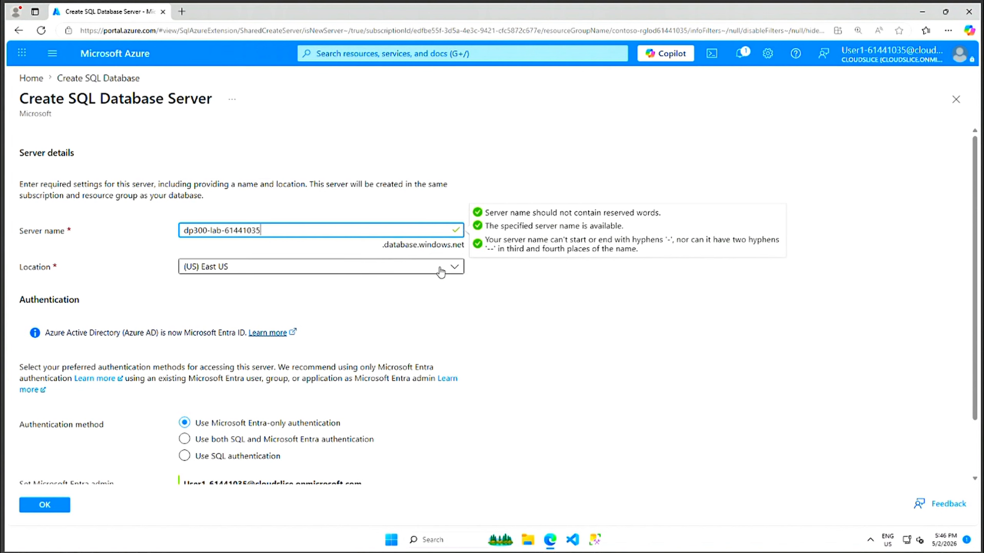
click(456, 273)
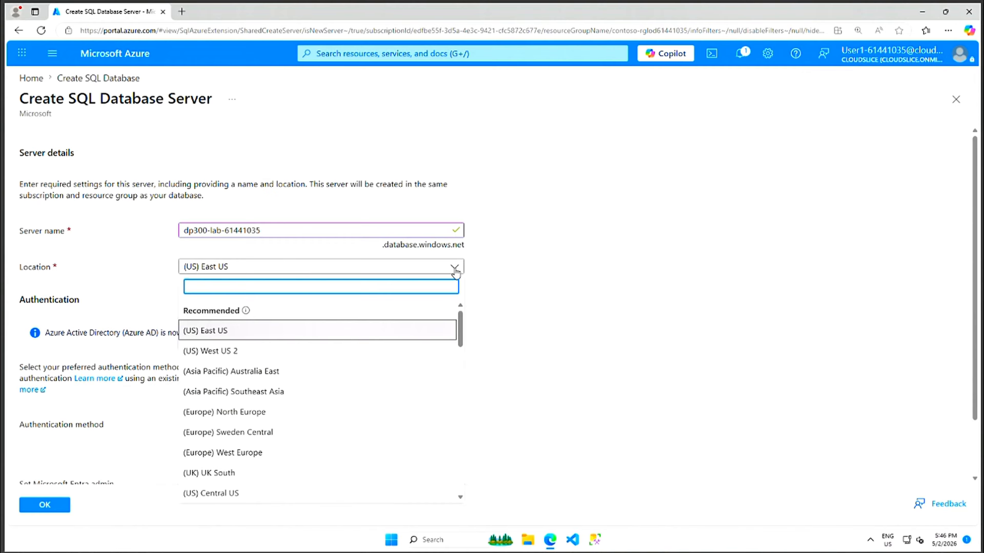
text(west)
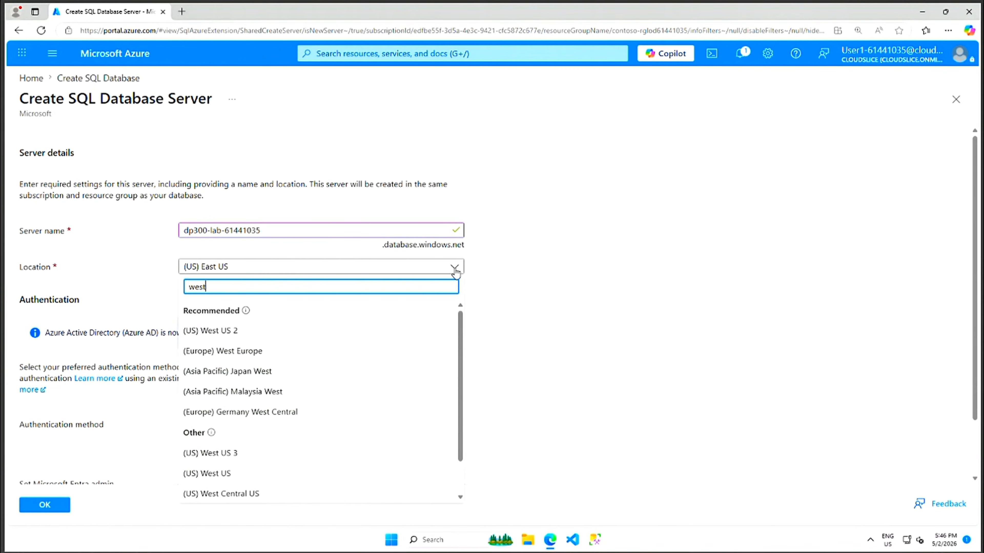
click(217, 475)
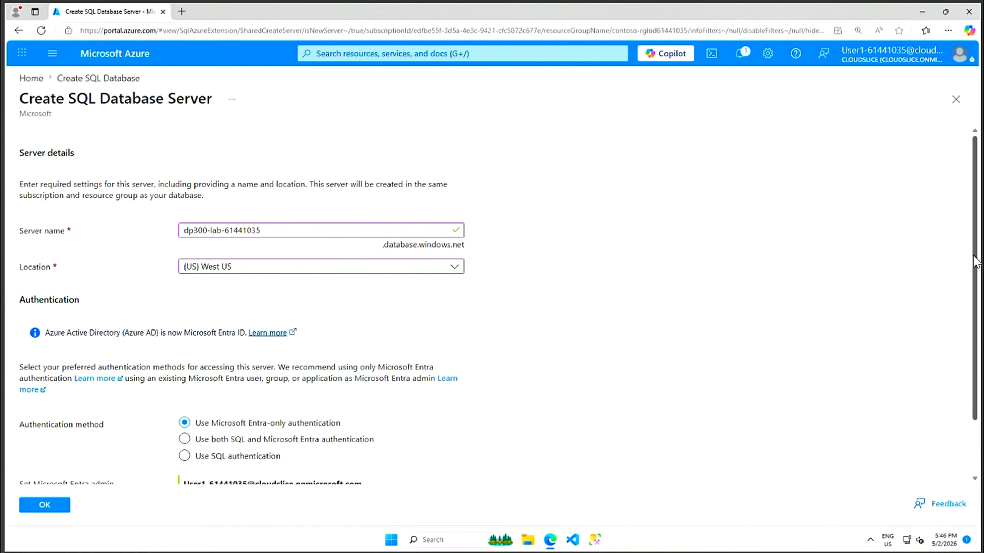
Set the server's authentication method to SQL authentication and enter dp300admin as the server admin login.
drag(975, 264, 977, 335)
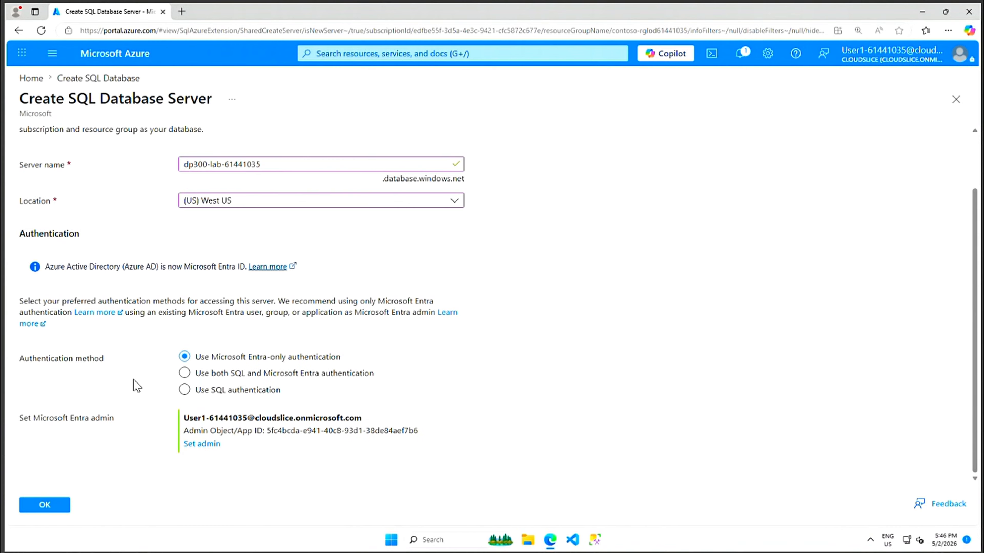
click(186, 391)
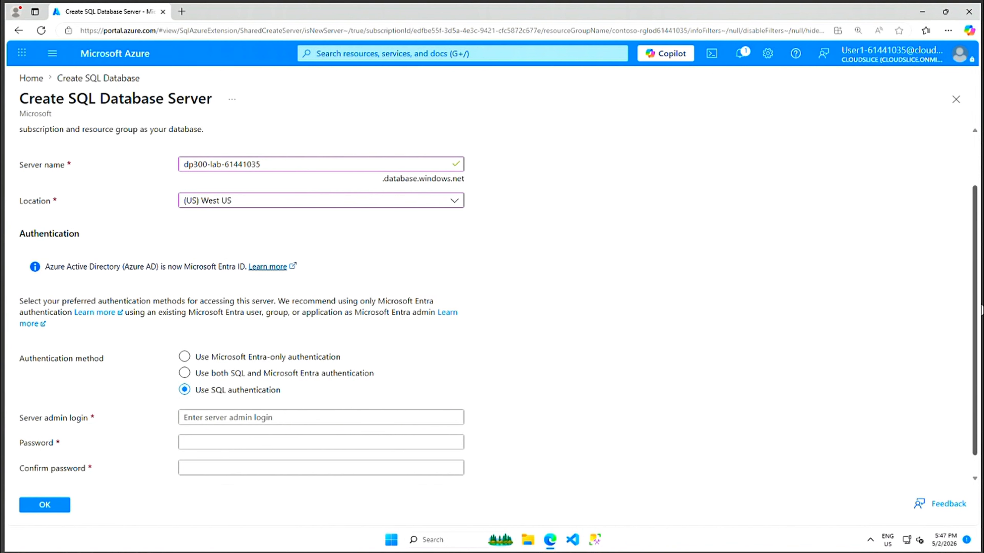
scroll(978, 333, down, 1)
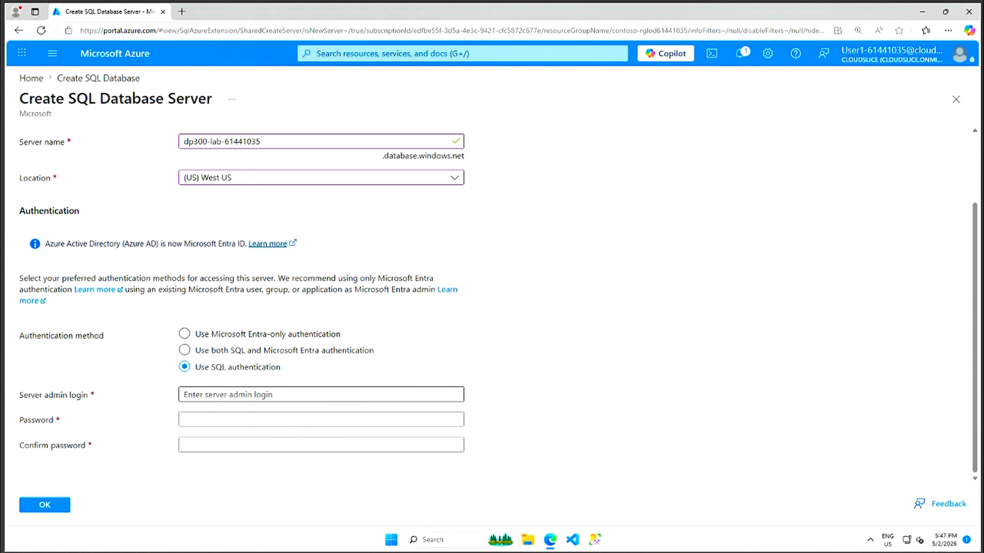
click(271, 395)
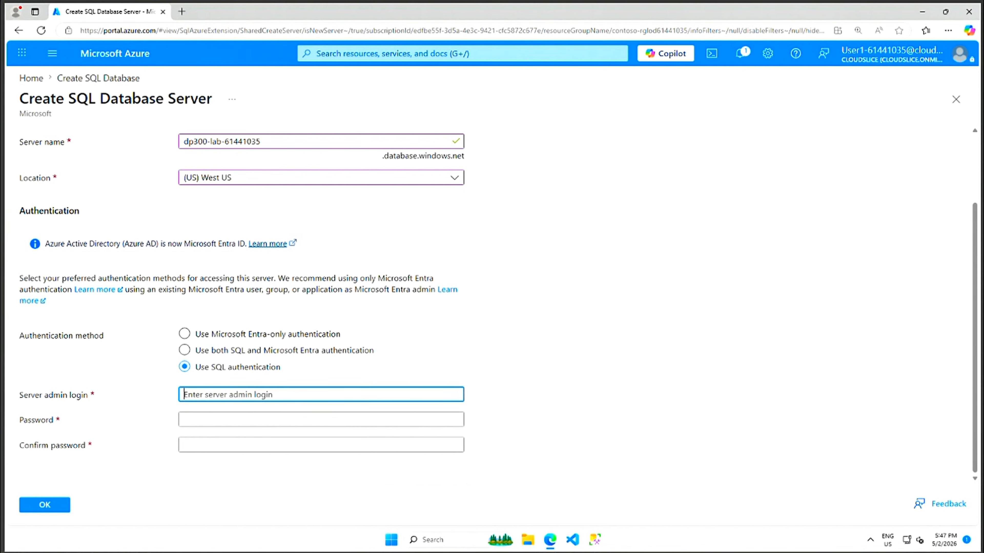
text(dp300admin)
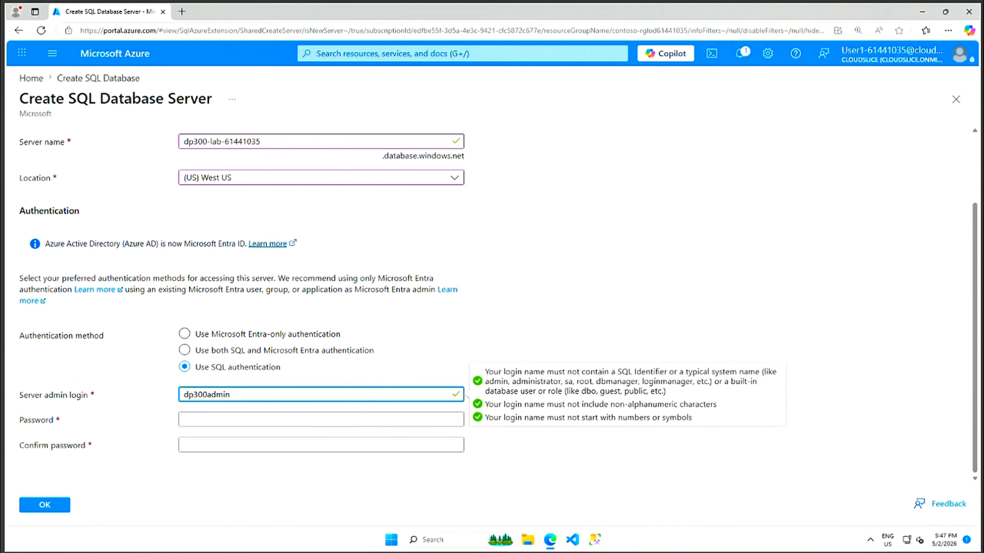
Enter and confirm the server admin password, accept the new server, and decline saving the password in the browser.
click(321, 420)
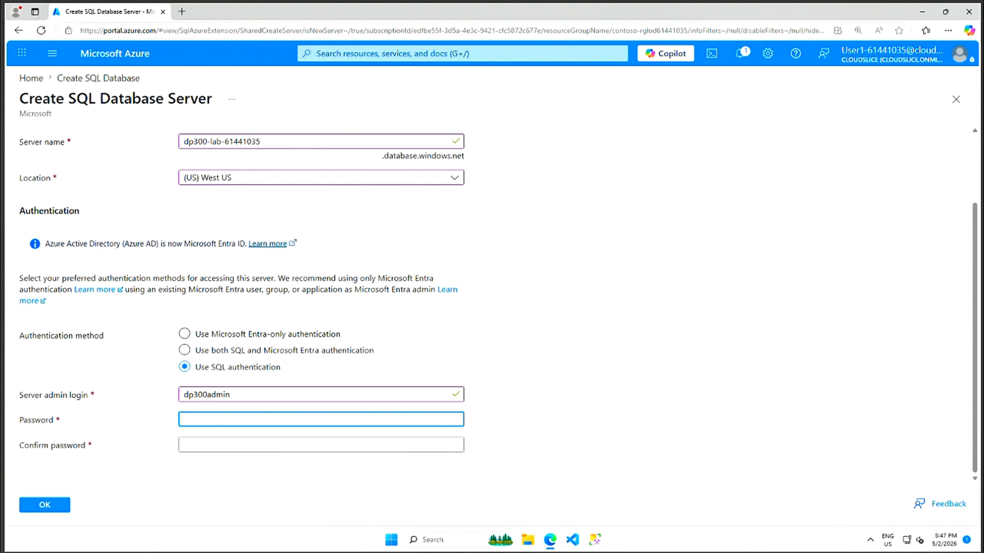
text(•••••••)
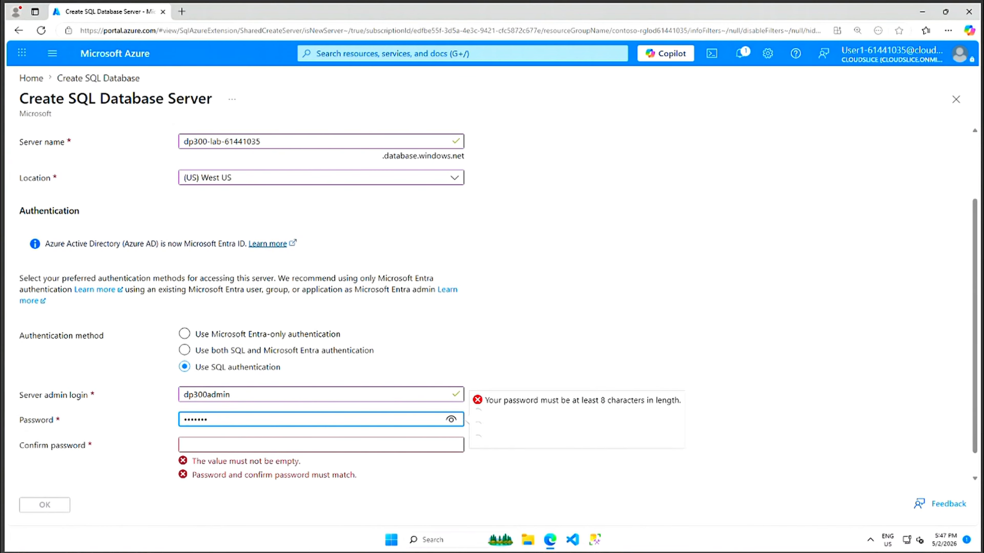
text(•••••••••)
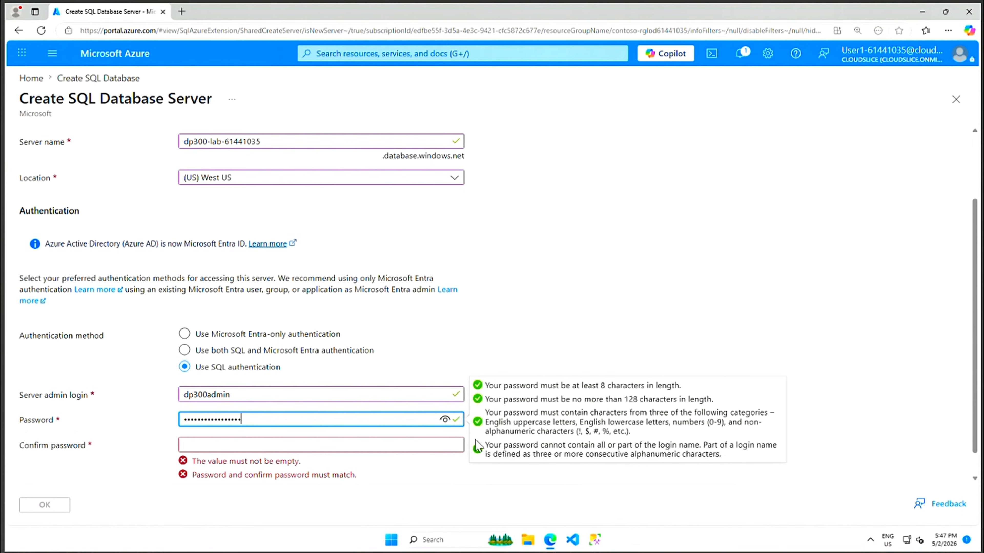
click(321, 445)
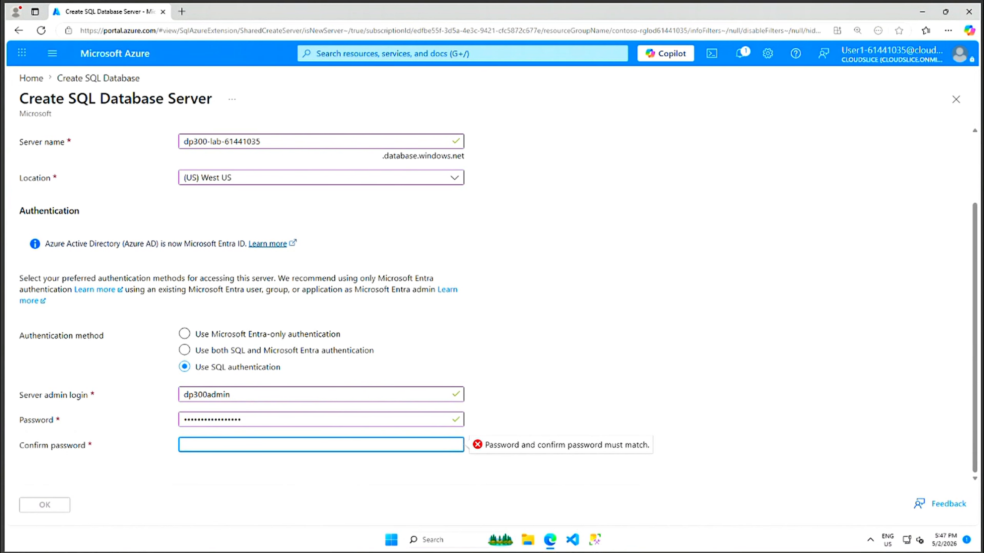
text(••••••••••••••)
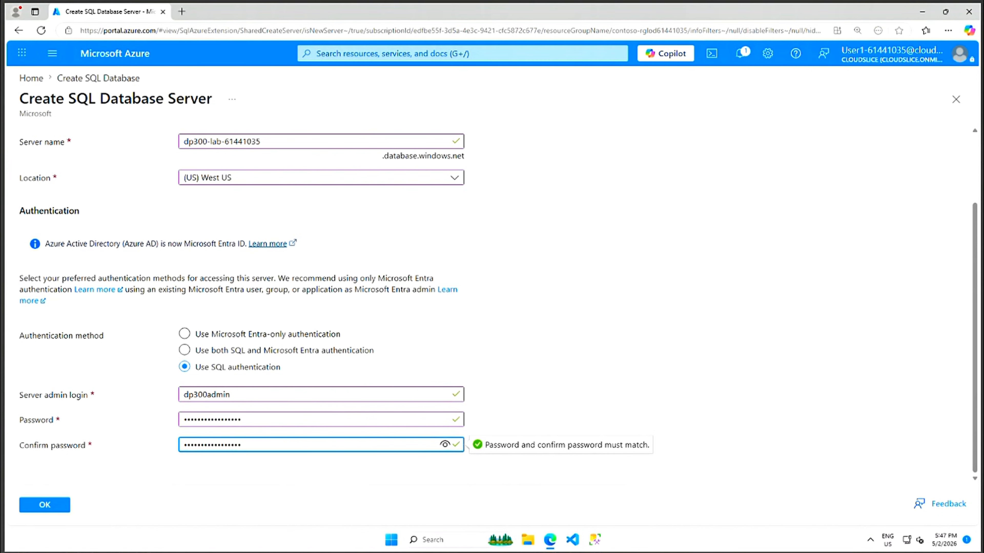
click(46, 506)
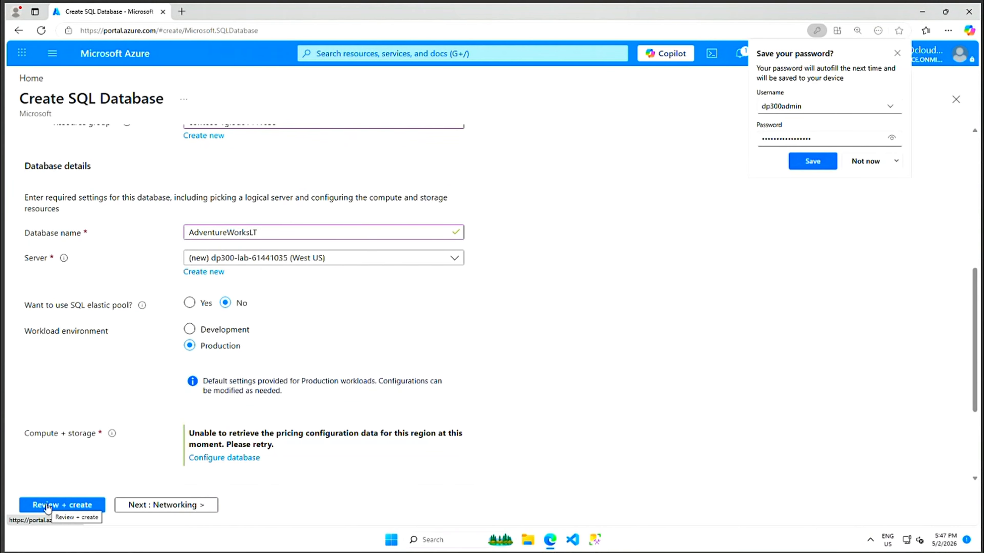
click(870, 161)
Go through the Networking, Security, Additional settings and Tags pages with their defaults, and try to create the database.
drag(978, 328, 960, 140)
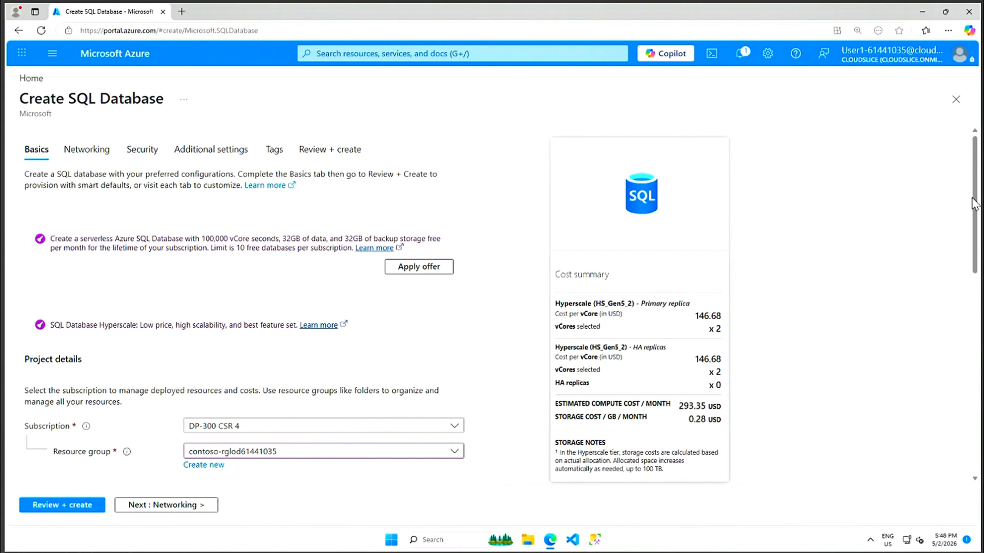
scroll(976, 198, down, 3)
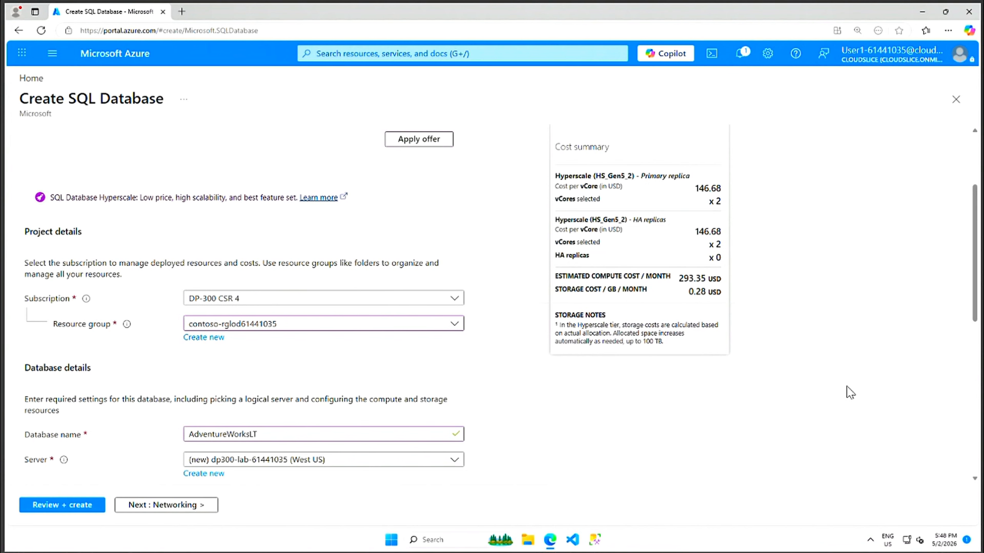
click(142, 506)
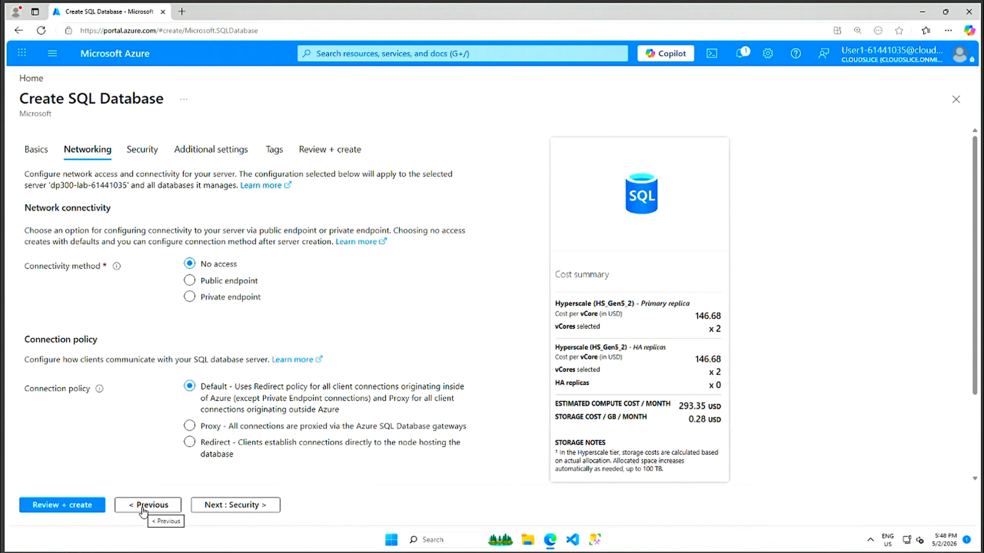
click(241, 505)
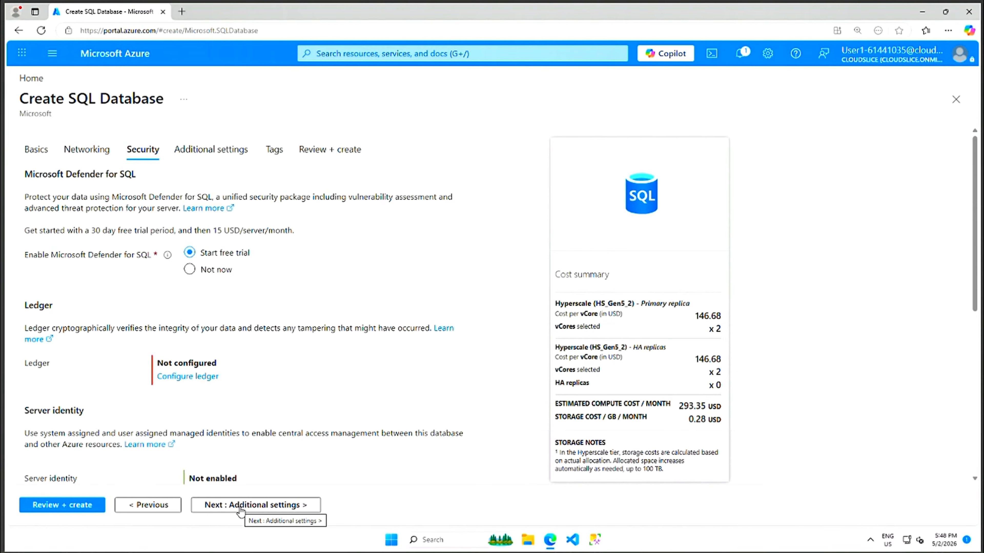
click(240, 506)
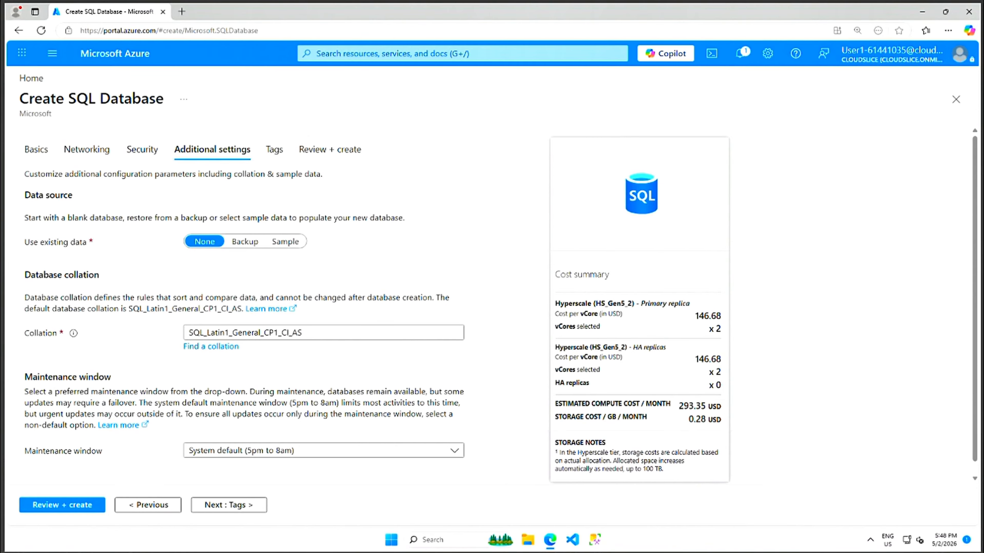
scroll(107, 379, down, 1)
click(232, 506)
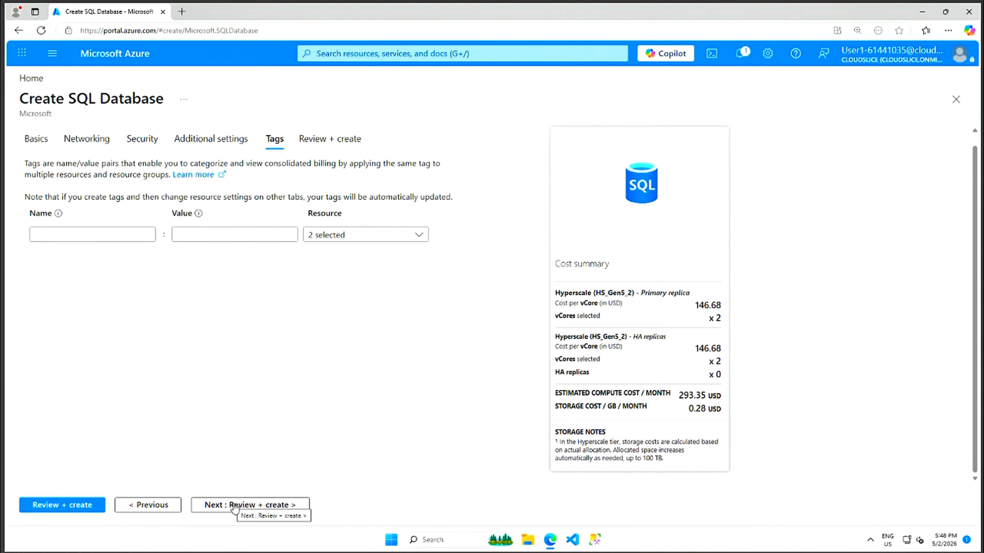
click(231, 505)
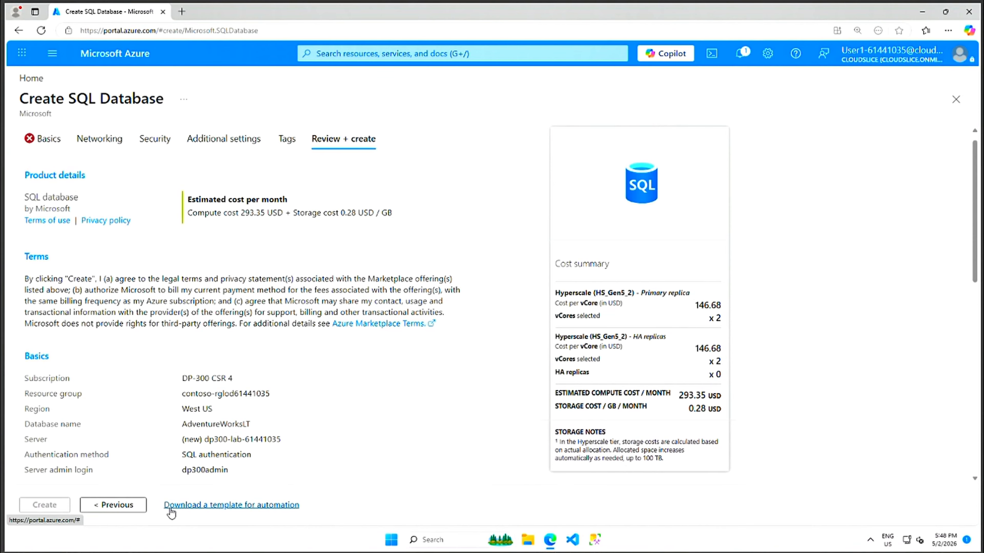
click(46, 505)
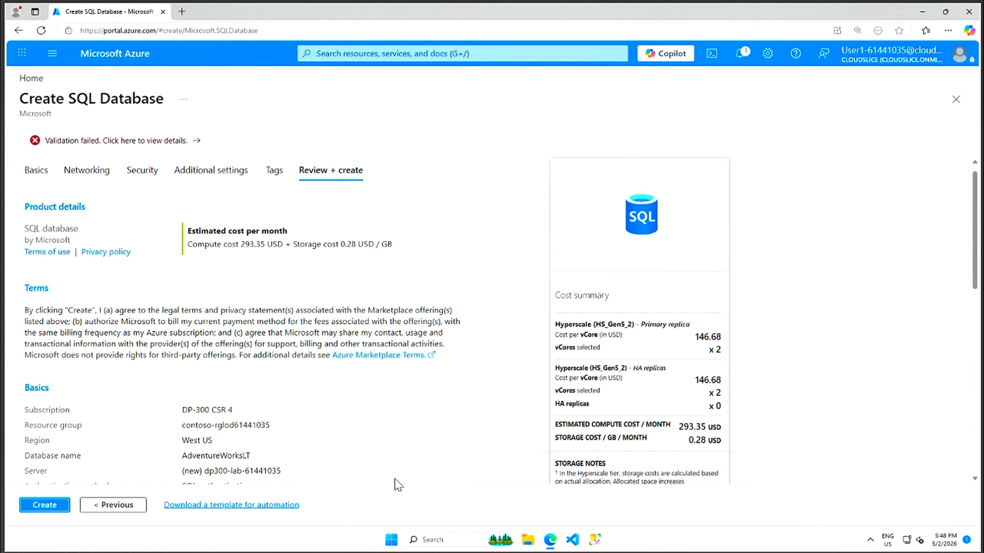
Open the validation failure details and set the database's workload environment to Development.
click(174, 142)
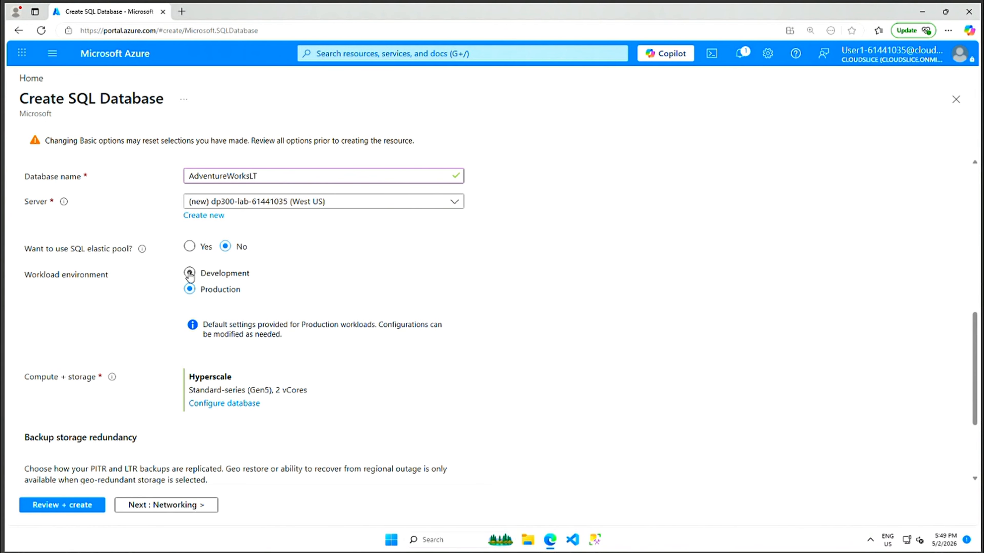
click(189, 274)
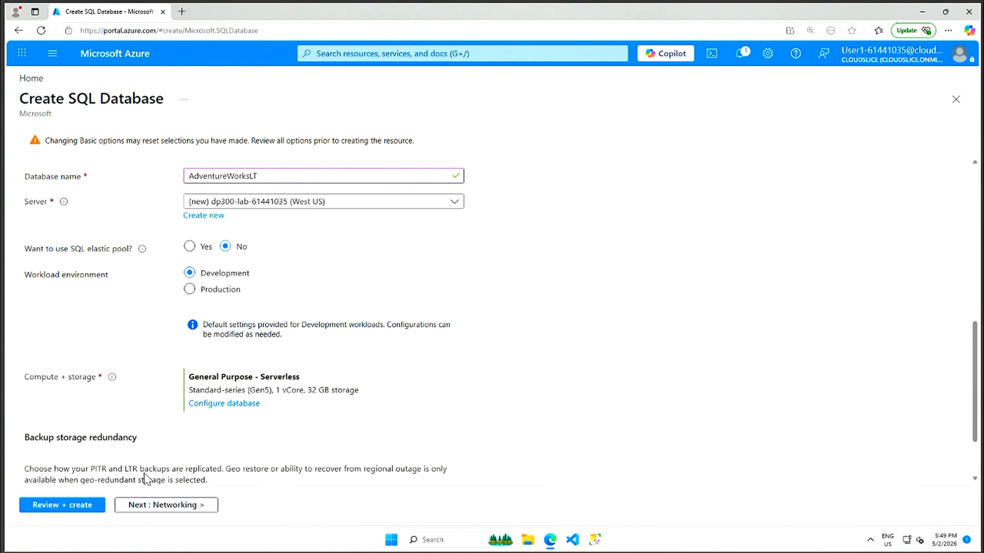
scroll(774, 341, up, 10)
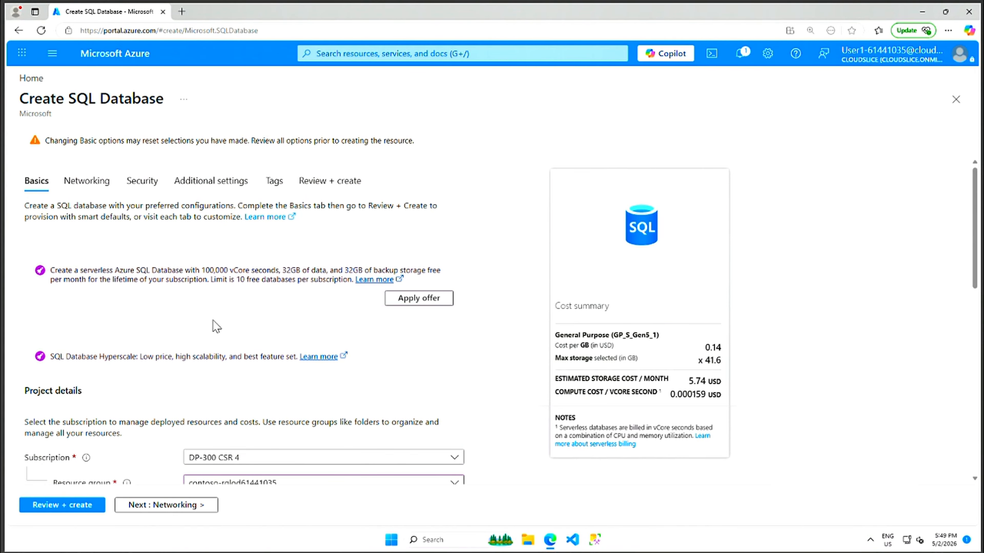
scroll(203, 371, down, 10)
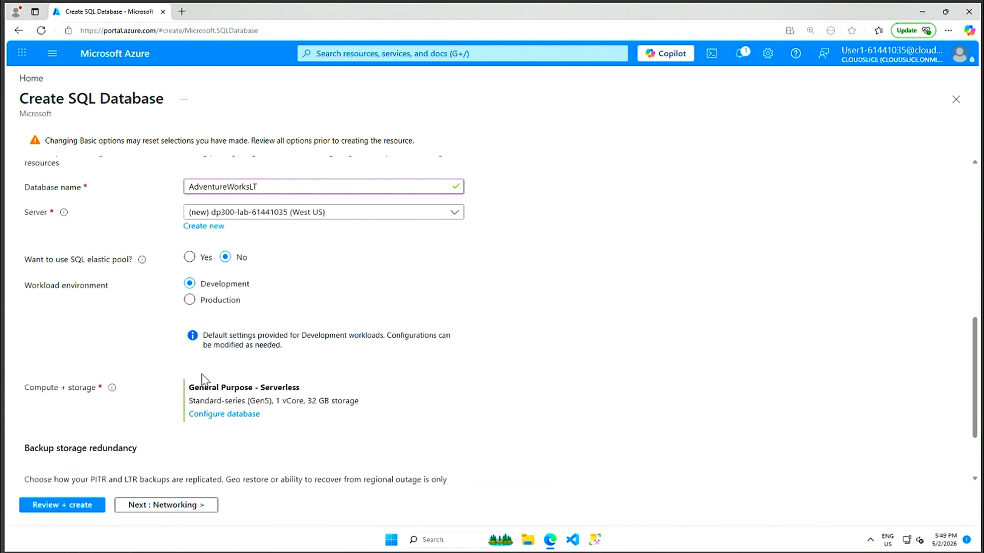
Configure the database's compute and storage with the DTU-based Basic (For less demanding workloads) service tier and apply it.
scroll(199, 380, down, 2)
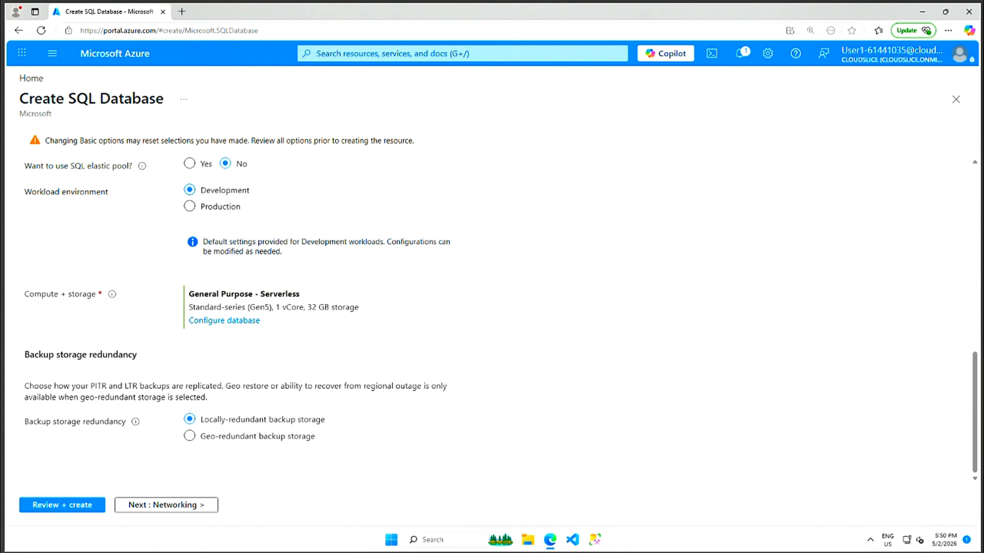
click(228, 321)
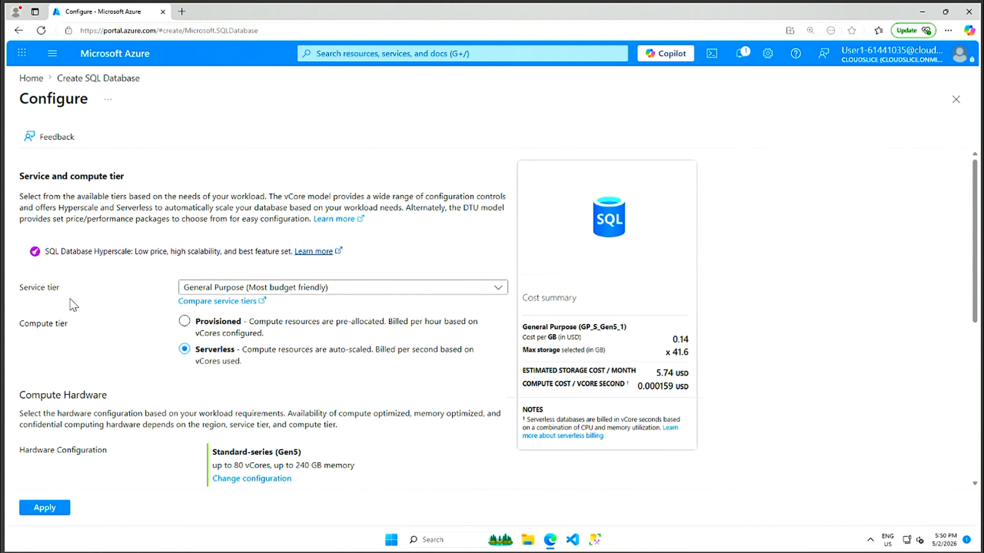
click(497, 291)
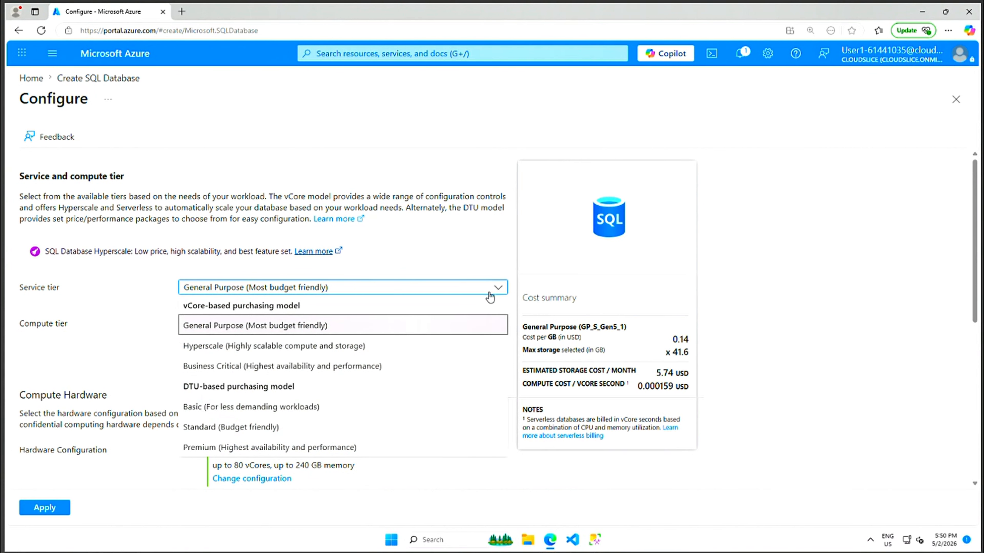
click(220, 409)
click(221, 409)
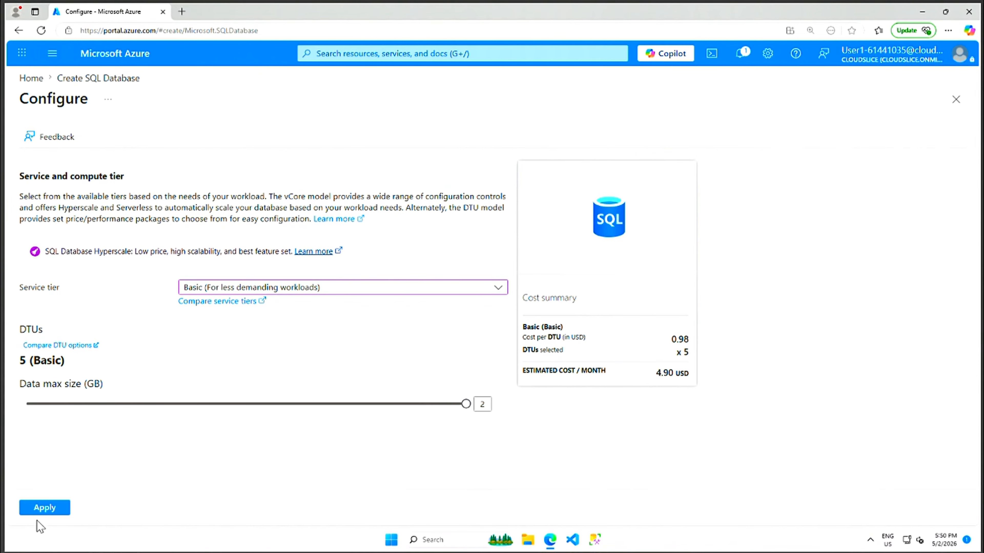
click(44, 508)
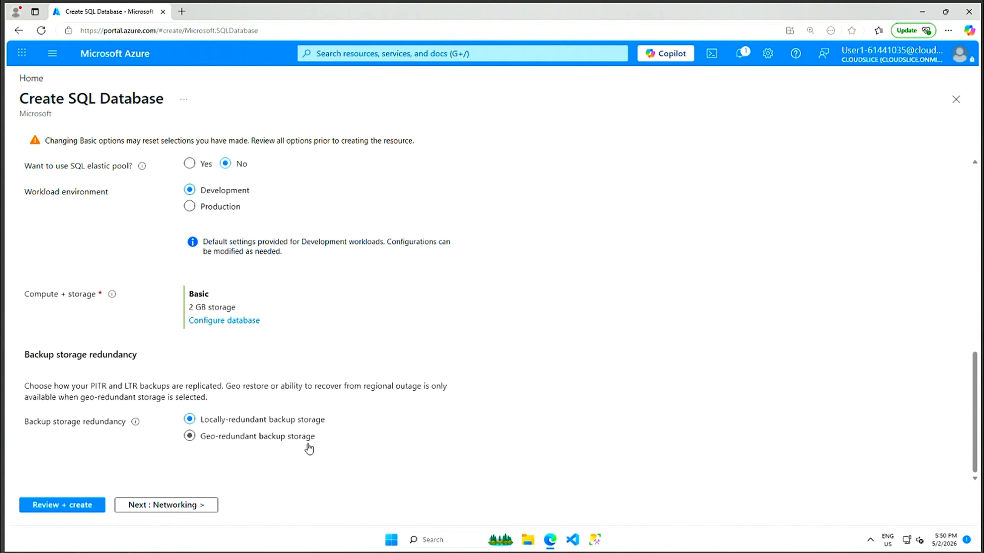
Set the server's connectivity method to Private endpoint and start a new private endpoint named DP-300-SQL-Endpoint.
click(180, 505)
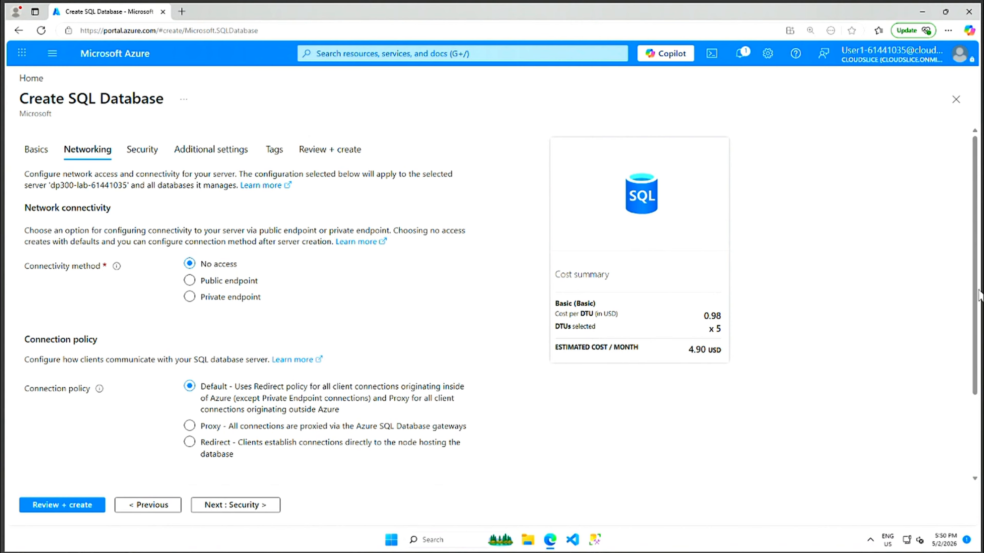
click(190, 297)
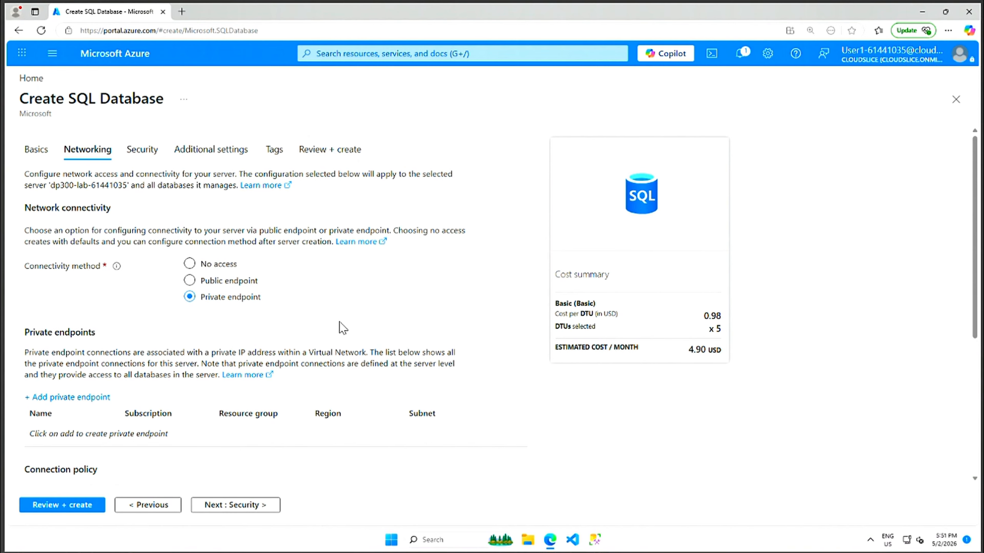
scroll(340, 327, down, 3)
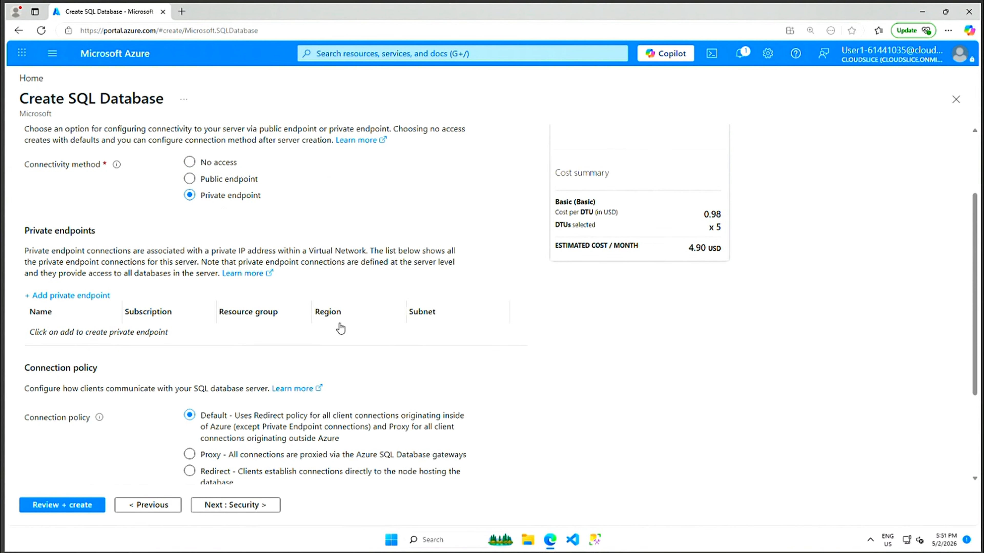
click(63, 296)
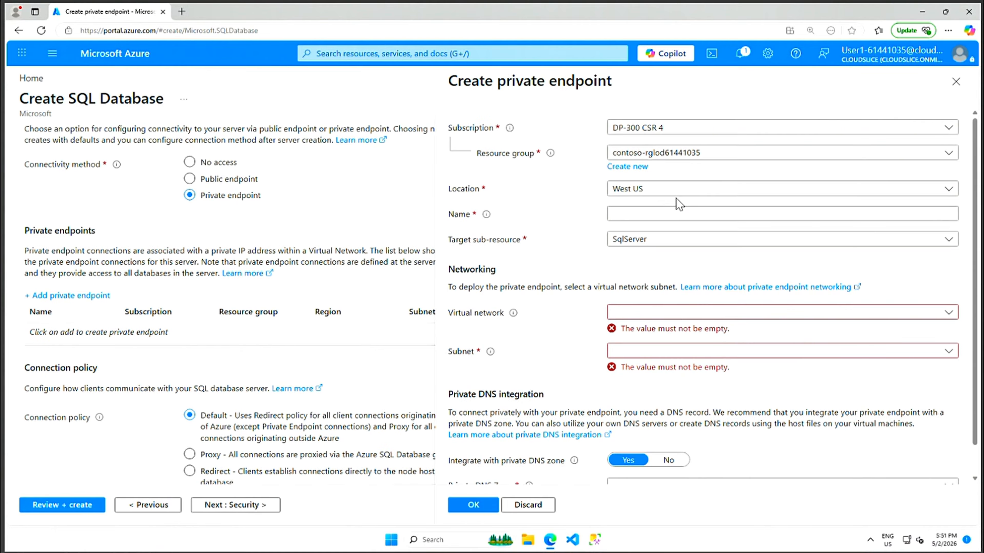
click(783, 213)
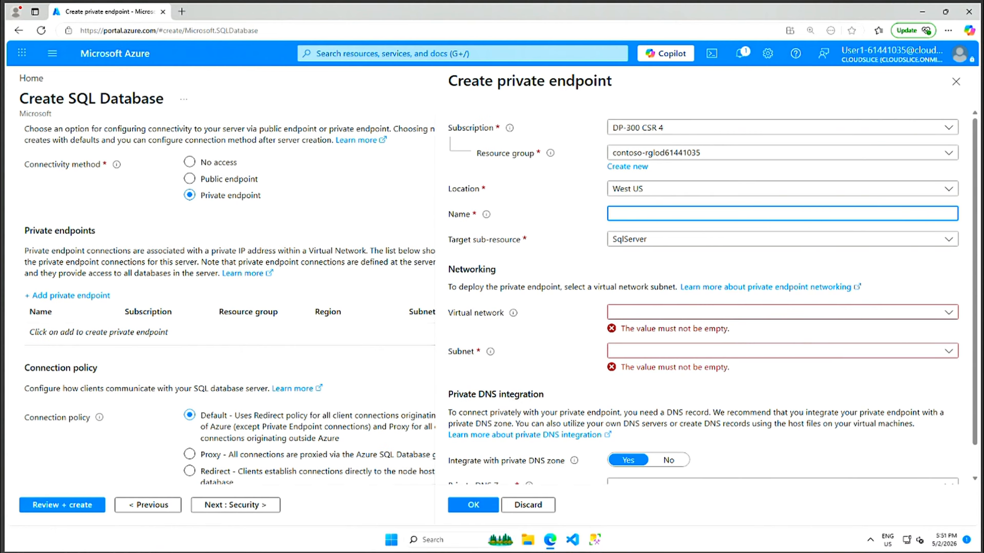
text(DP-300-SQL-E)
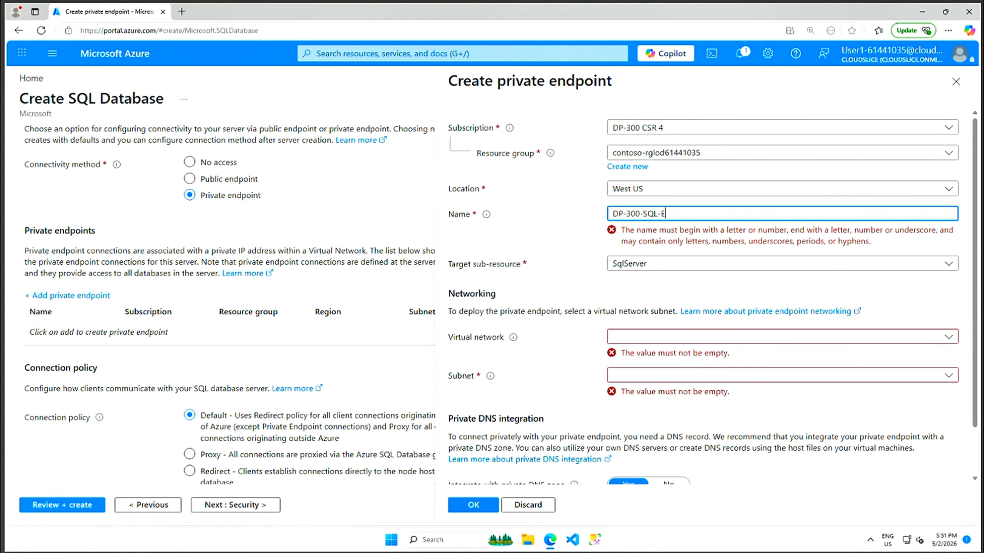
text(ndpoint)
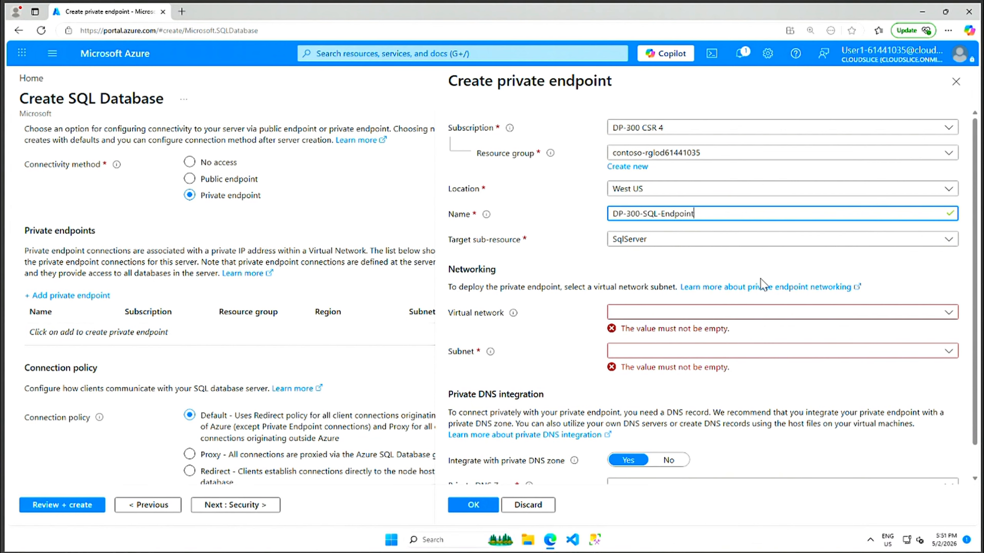
Place the private endpoint in the lab02-vnet virtual network's default subnet, keep private DNS zone integration, and accept the endpoint.
click(625, 313)
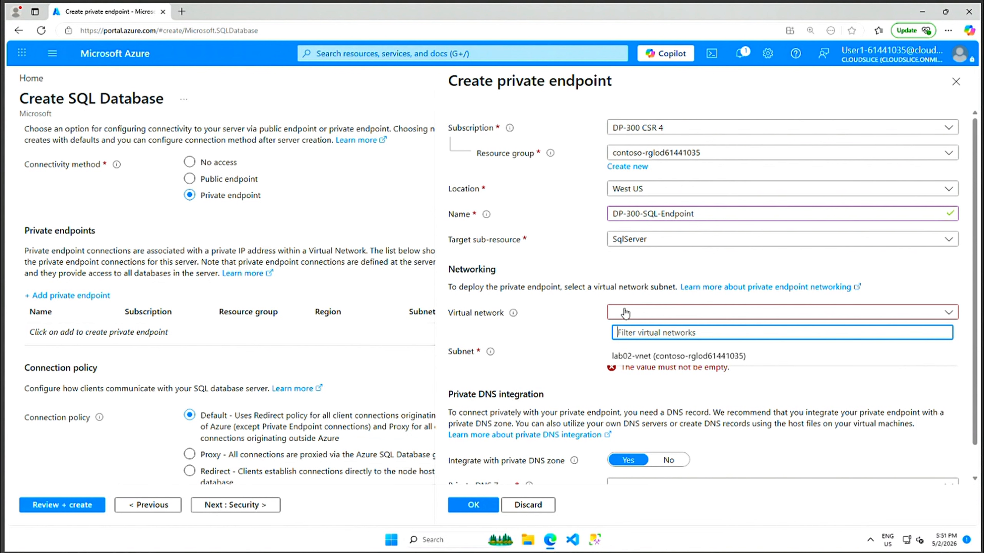
click(645, 357)
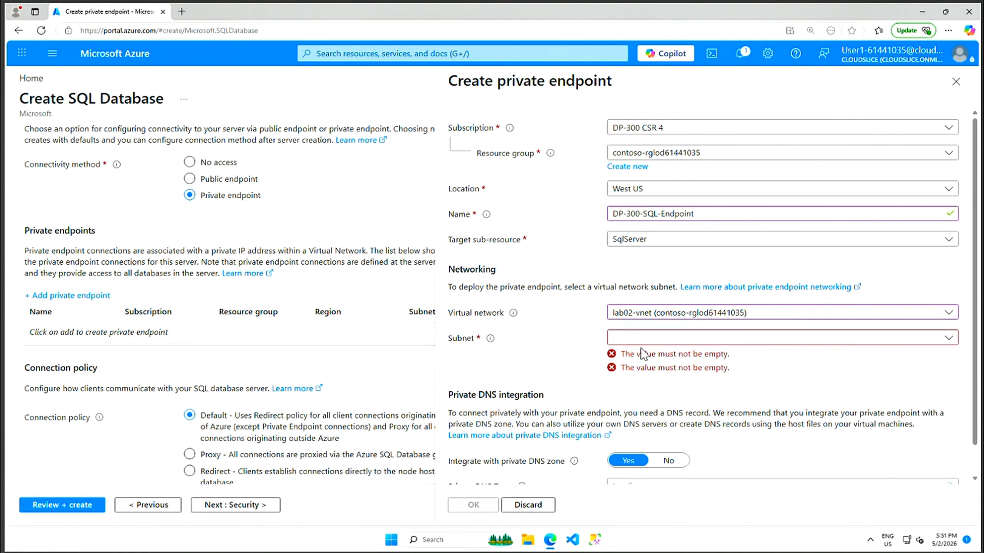
click(949, 338)
click(650, 402)
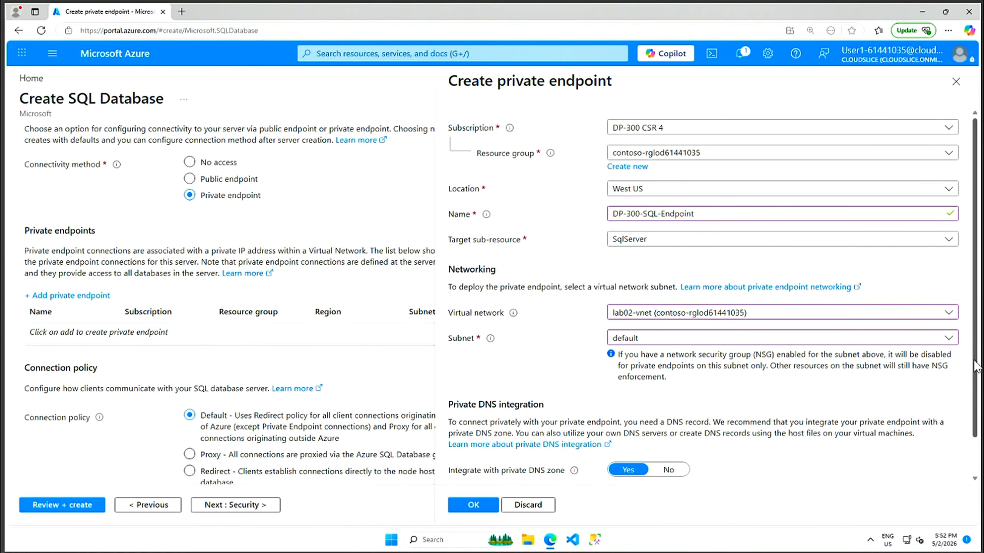
scroll(975, 411, down, 1)
scroll(975, 411, down, 1)
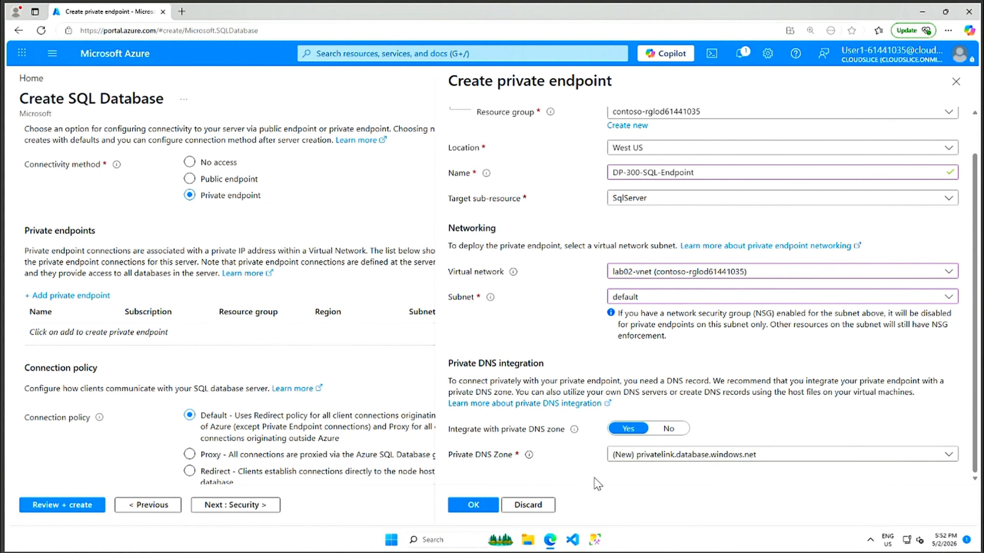
click(465, 510)
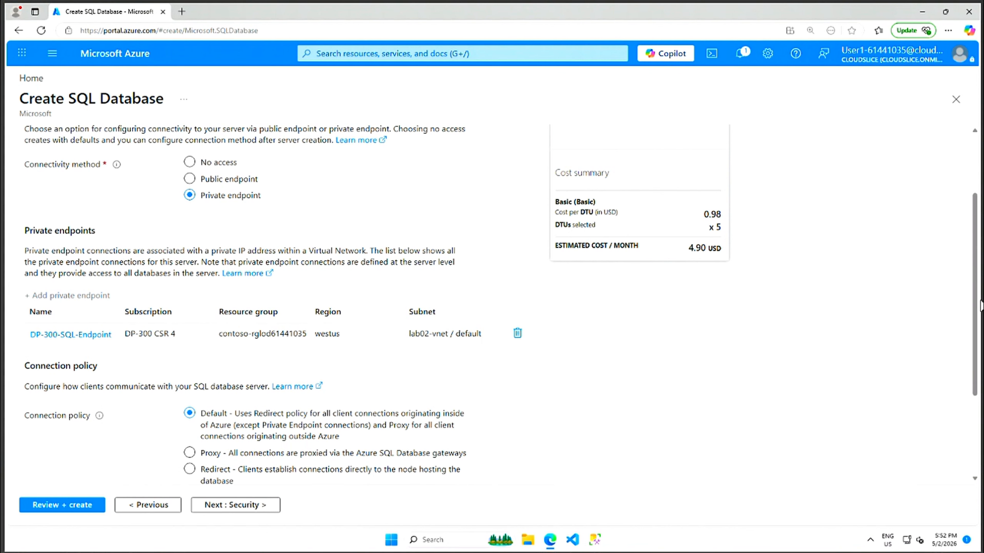
Keep the default connection policy and security settings and continue to the additional settings.
scroll(982, 349, down, 2)
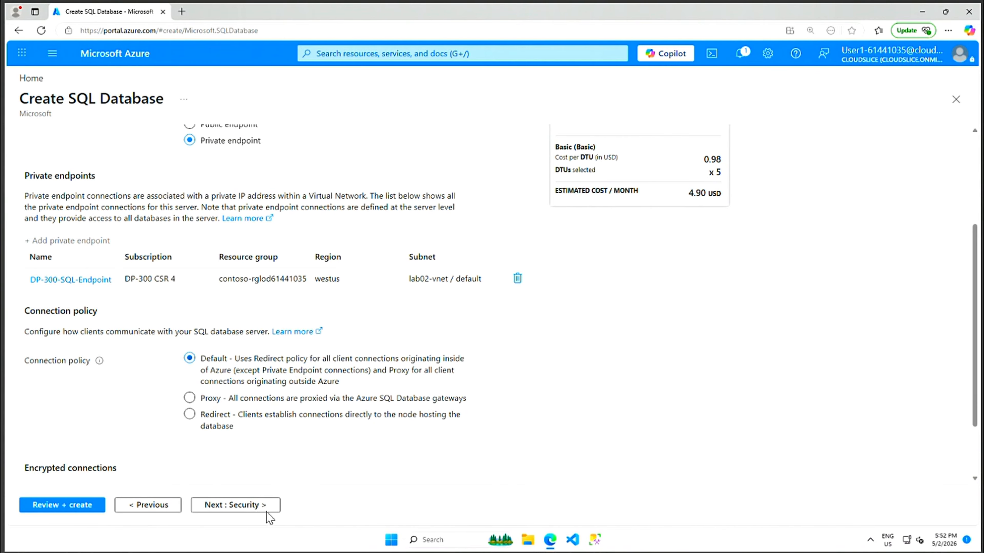
click(249, 510)
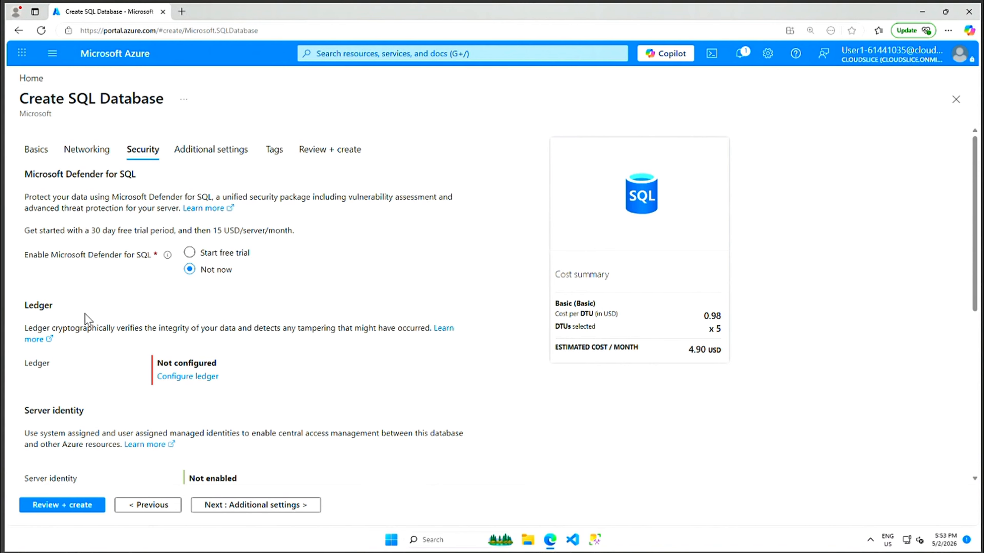
scroll(186, 319, down, 5)
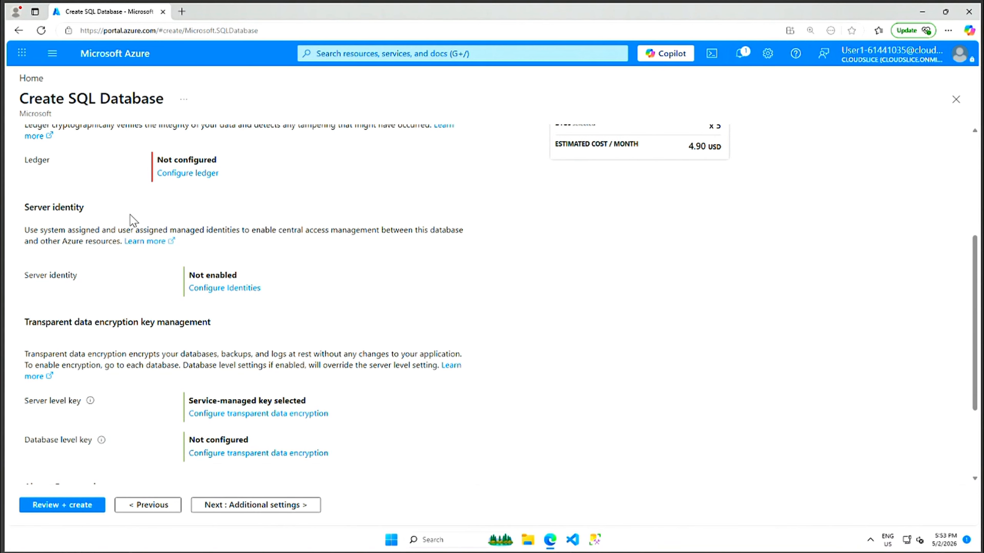
scroll(91, 300, down, 3)
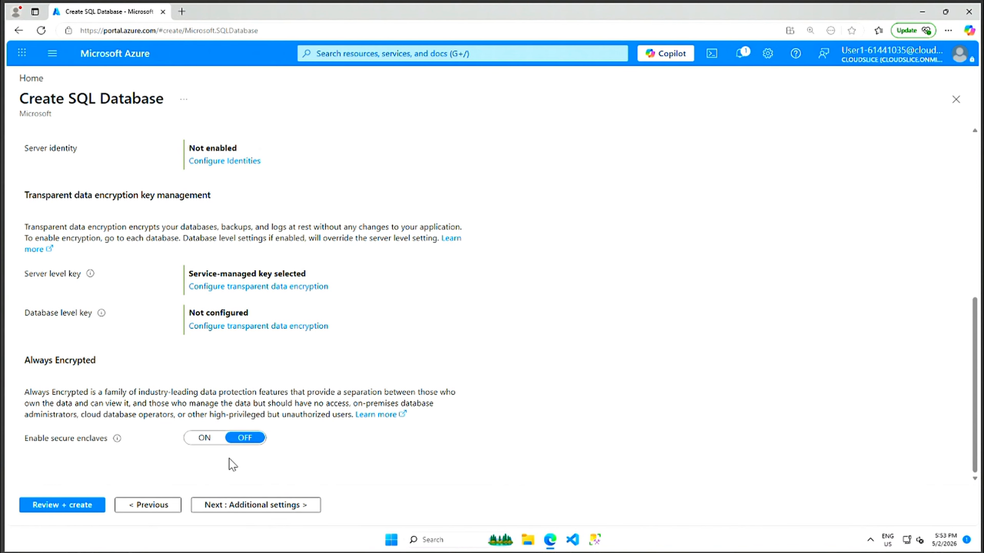
click(265, 505)
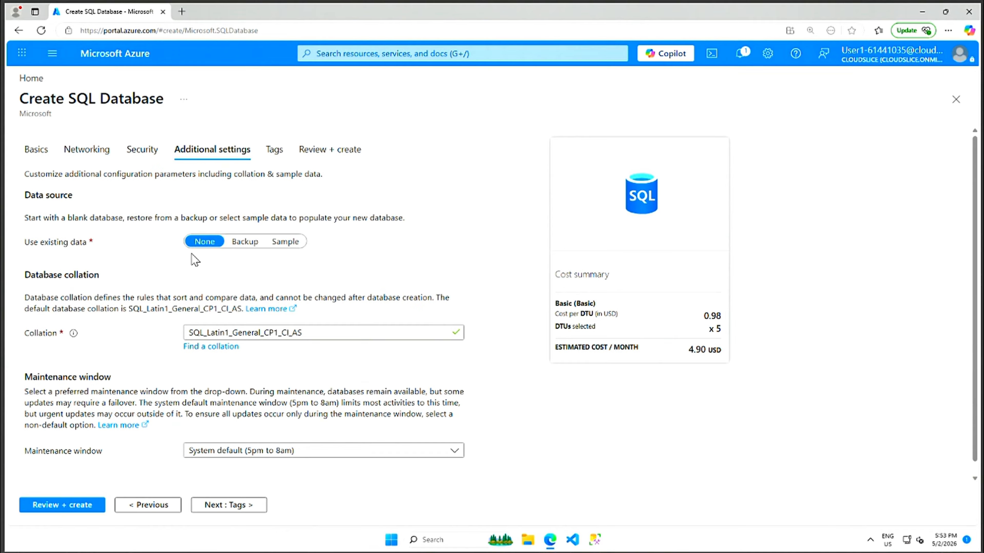
Use the AdventureWorksLT sample as the database's existing data, accept the compatibility change, leave tags empty, and create the database.
click(287, 244)
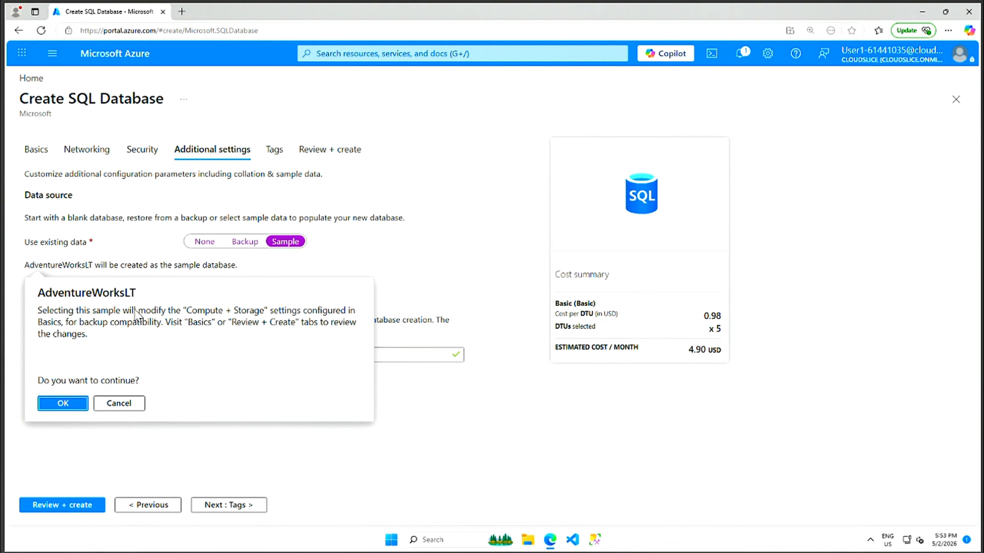
click(63, 404)
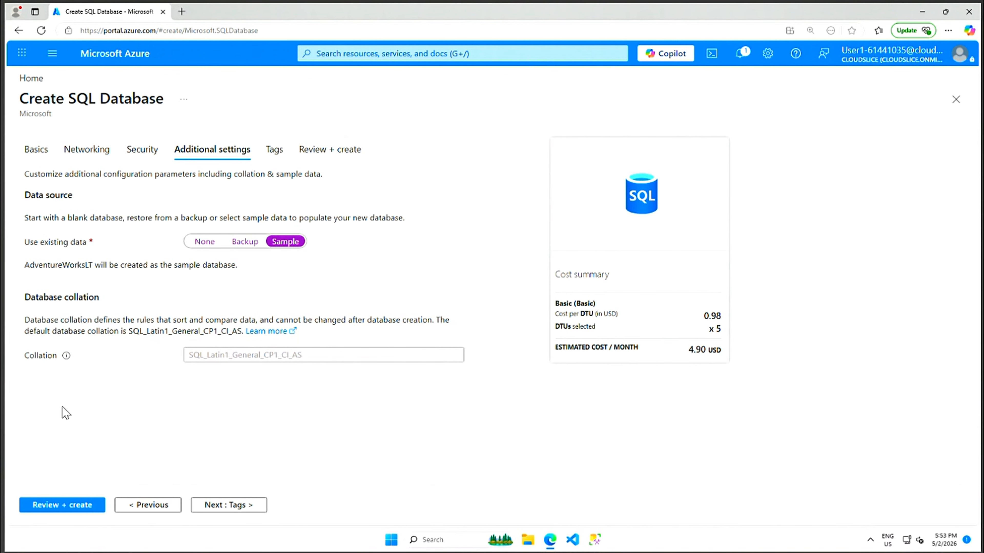
click(276, 151)
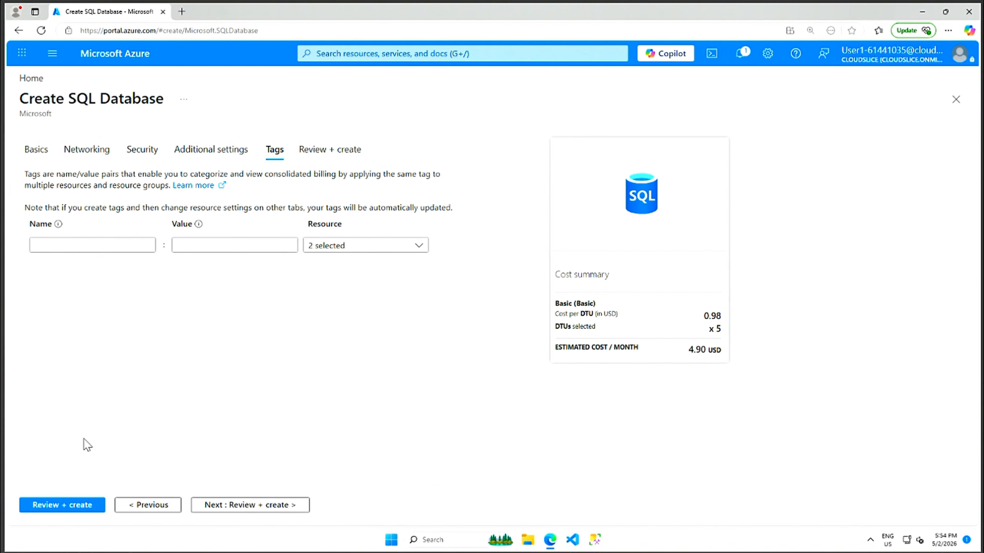
click(69, 505)
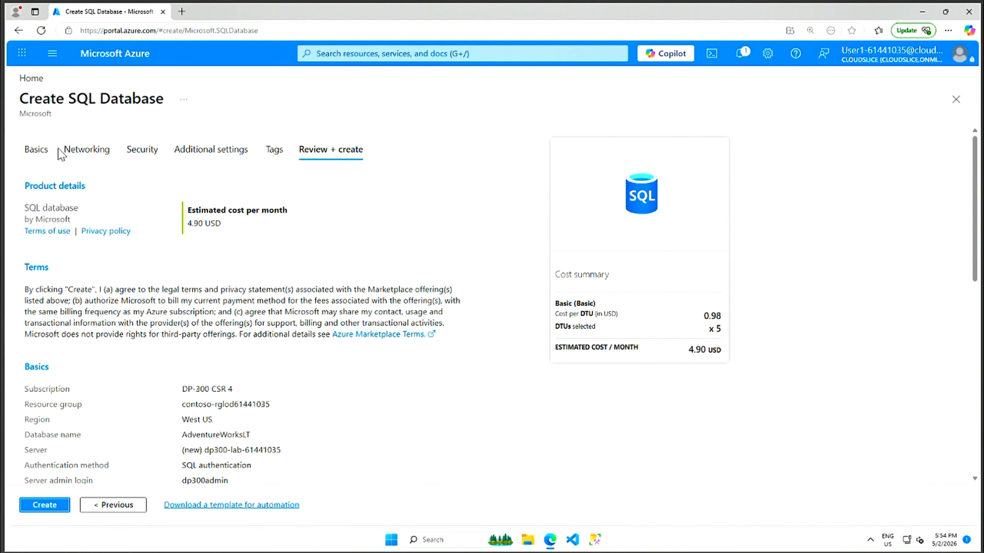
click(46, 511)
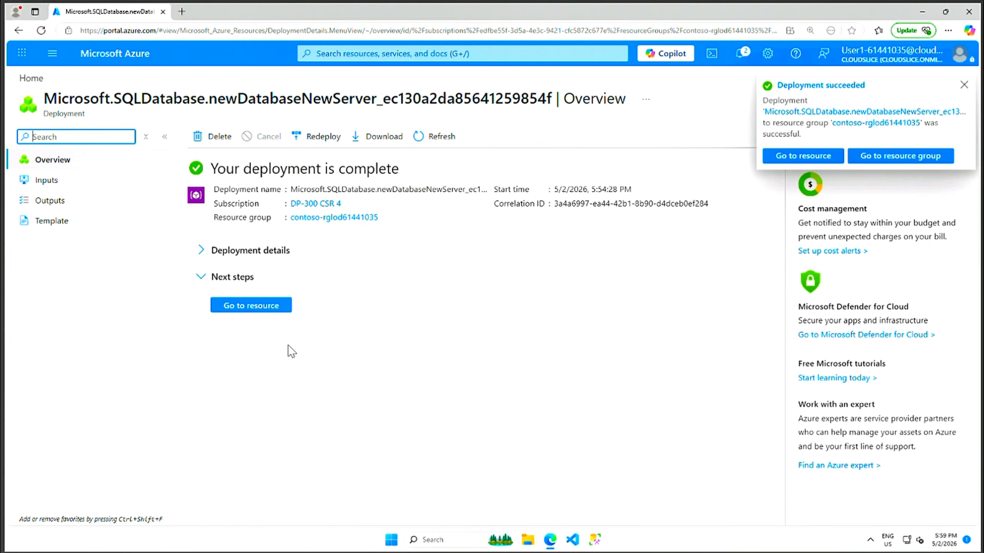
Open the deployed AdventureWorksLT database resource.
click(268, 307)
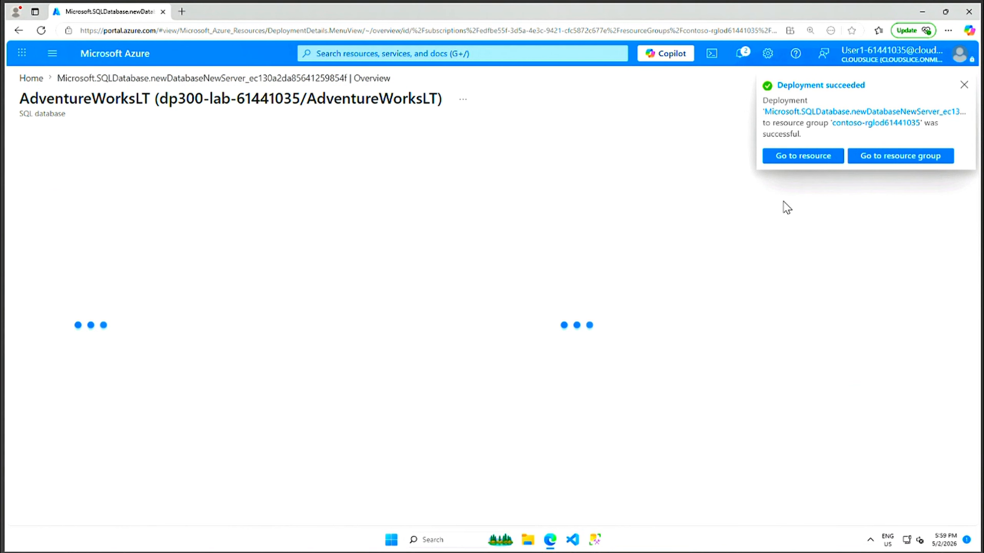
click(957, 98)
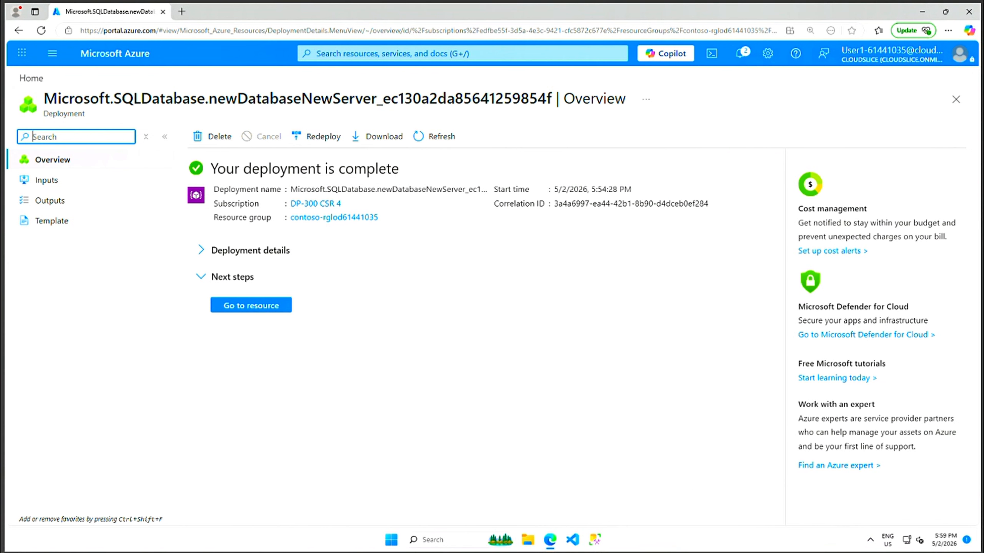
click(234, 311)
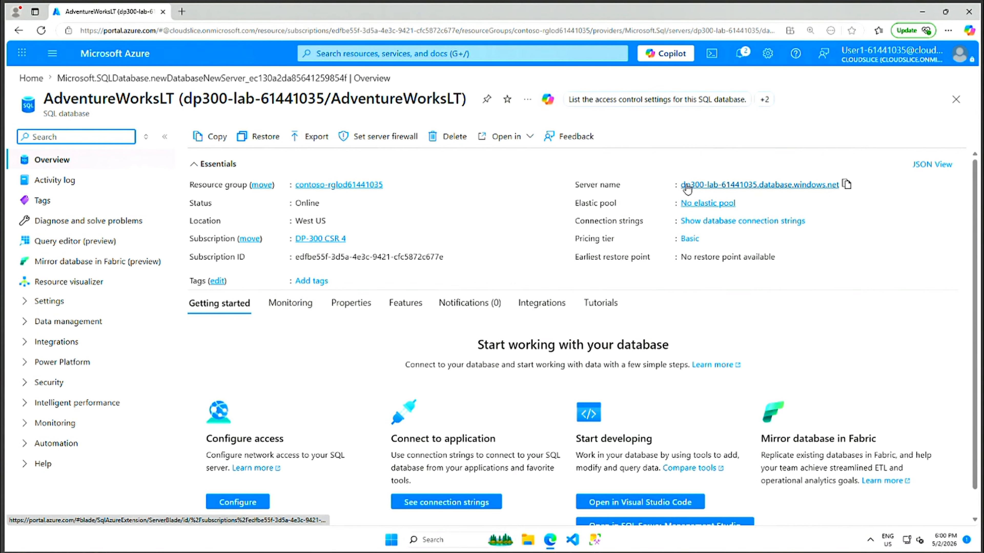
Open the database server's networking settings and set public network access to Selected networks.
click(730, 185)
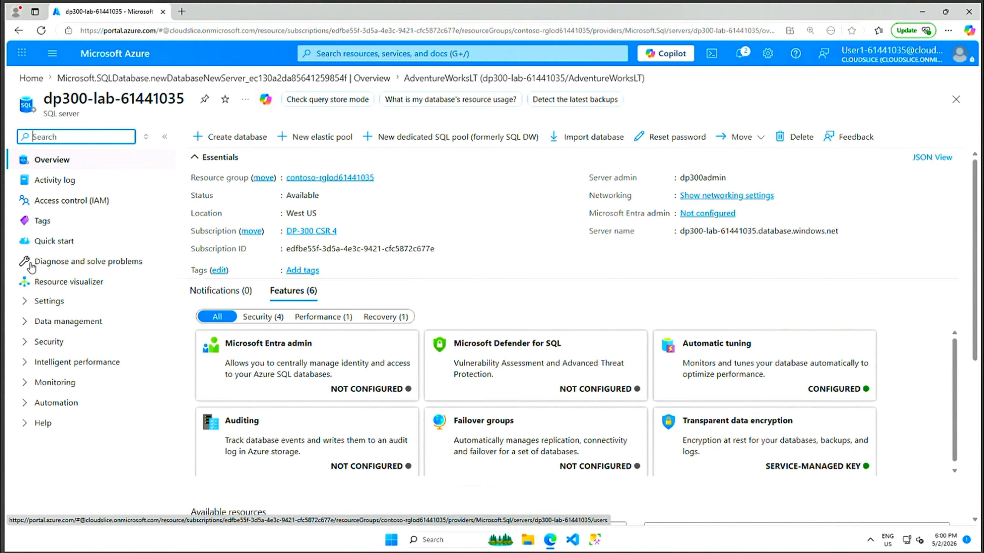
click(24, 342)
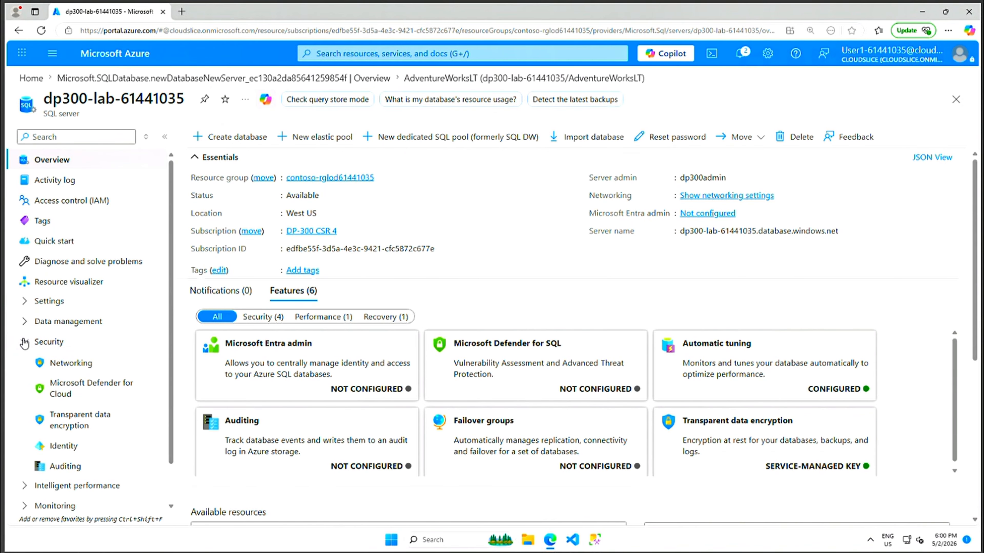
click(66, 367)
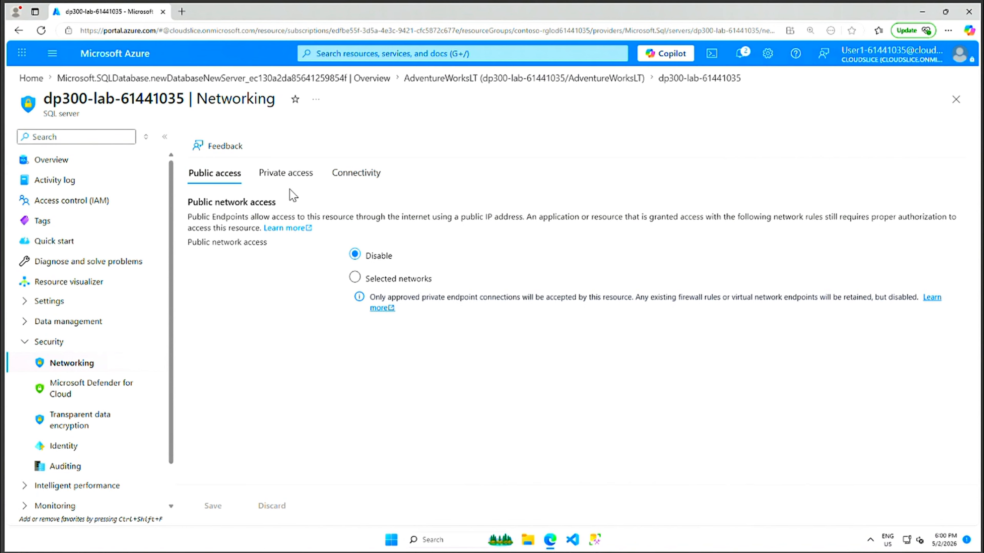
click(355, 277)
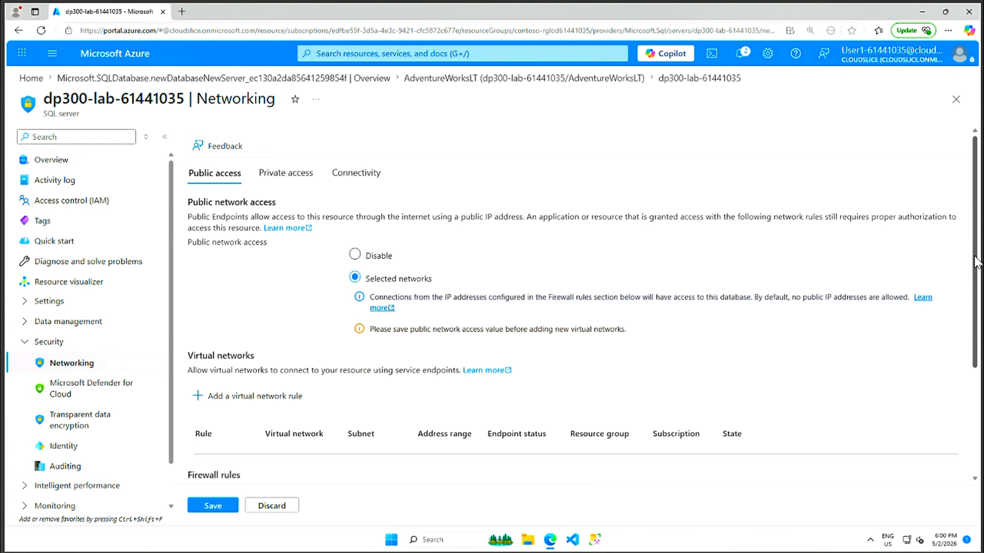
Add a firewall rule for the current client IPv4 address, save the networking changes, and dismiss the notifications.
scroll(972, 343, down, 2)
scroll(971, 343, down, 2)
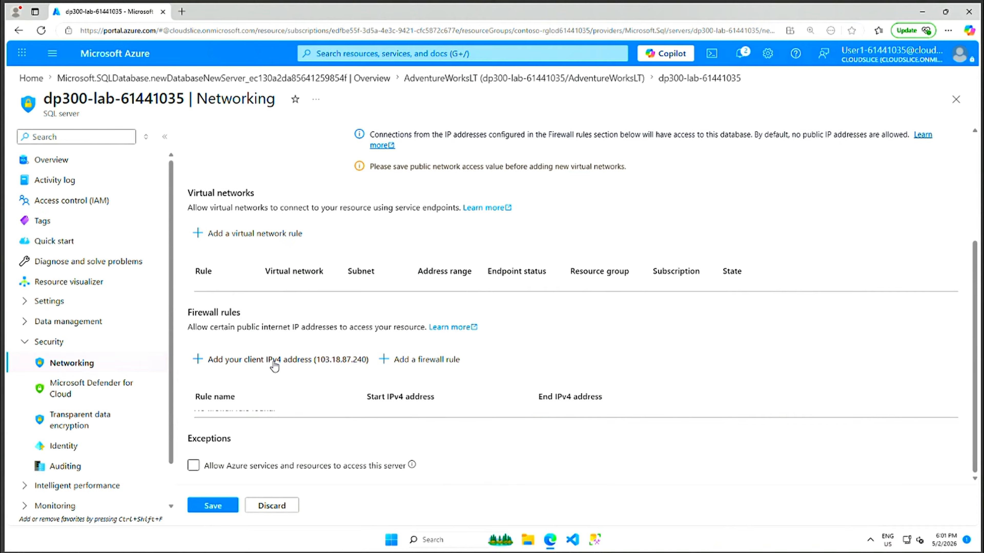
click(275, 364)
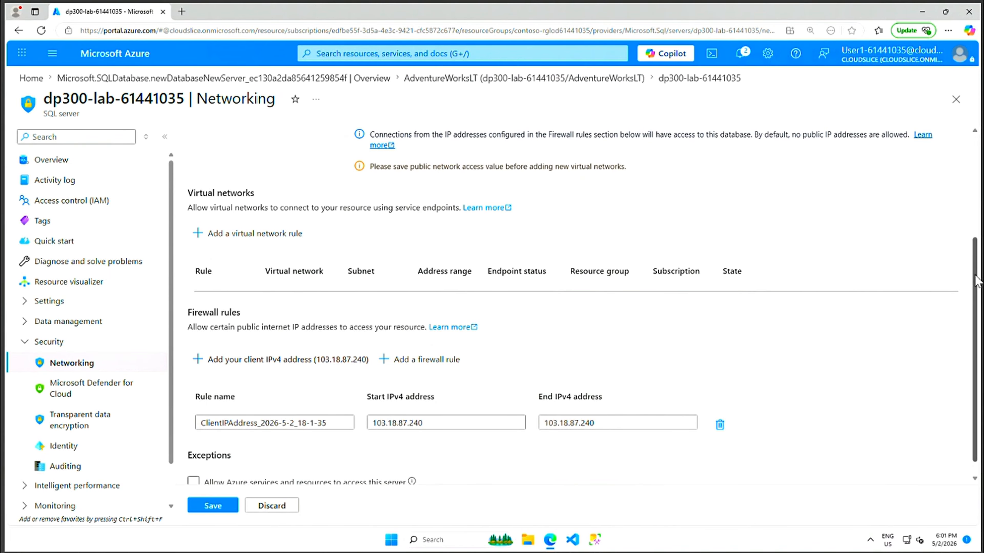
scroll(976, 283, down, 1)
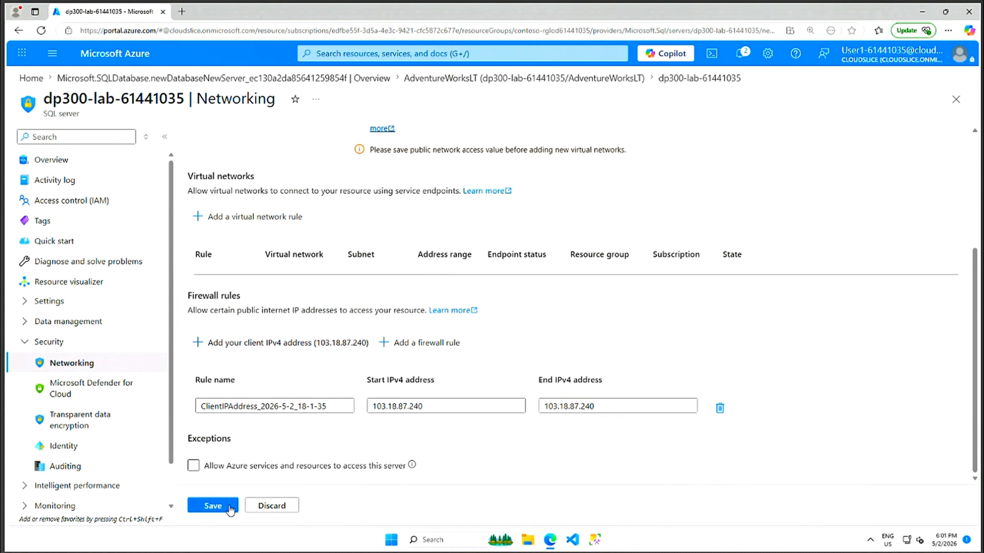
click(212, 510)
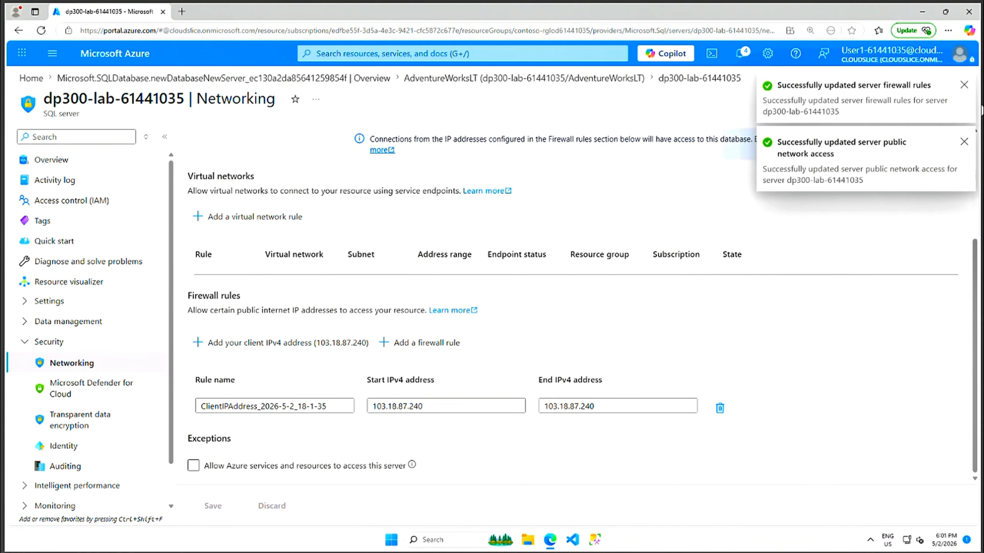
click(963, 85)
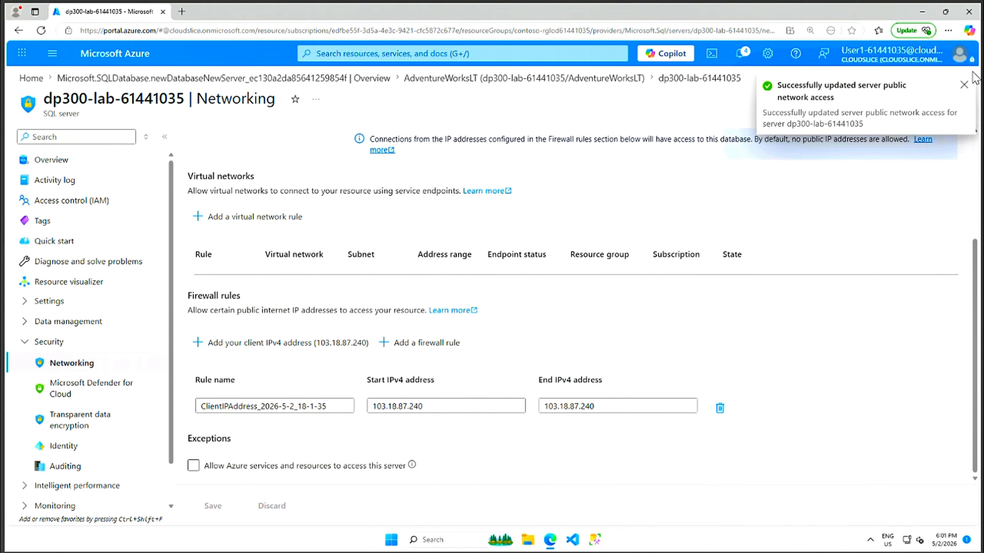
click(963, 87)
Allow Azure services and resources to access the server, and save the networking changes.
click(198, 468)
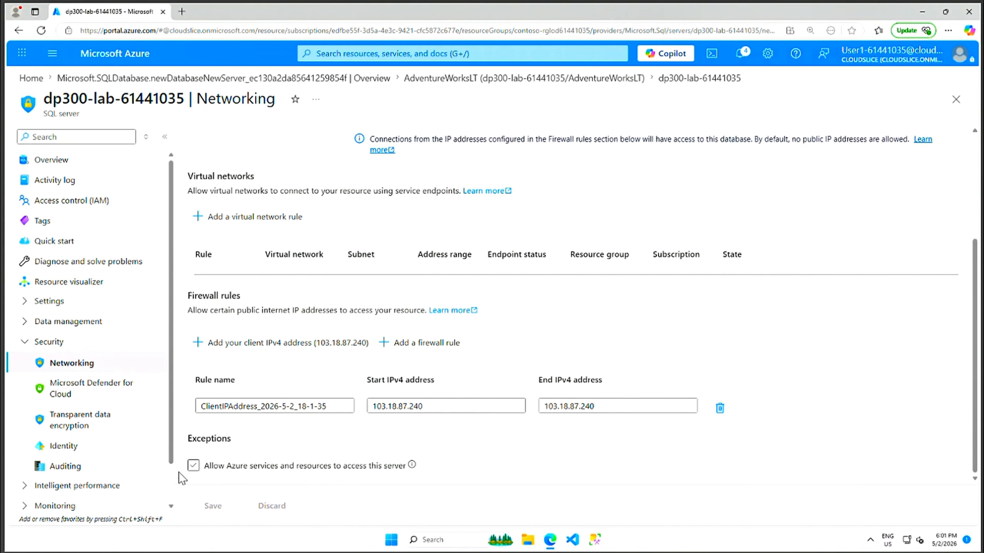
click(194, 466)
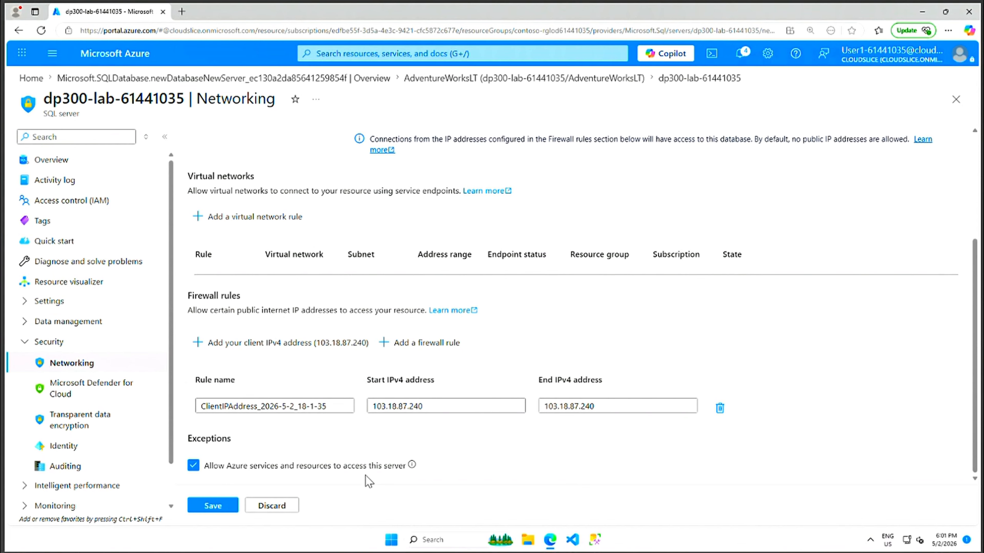
mouse_move(413, 466)
click(209, 508)
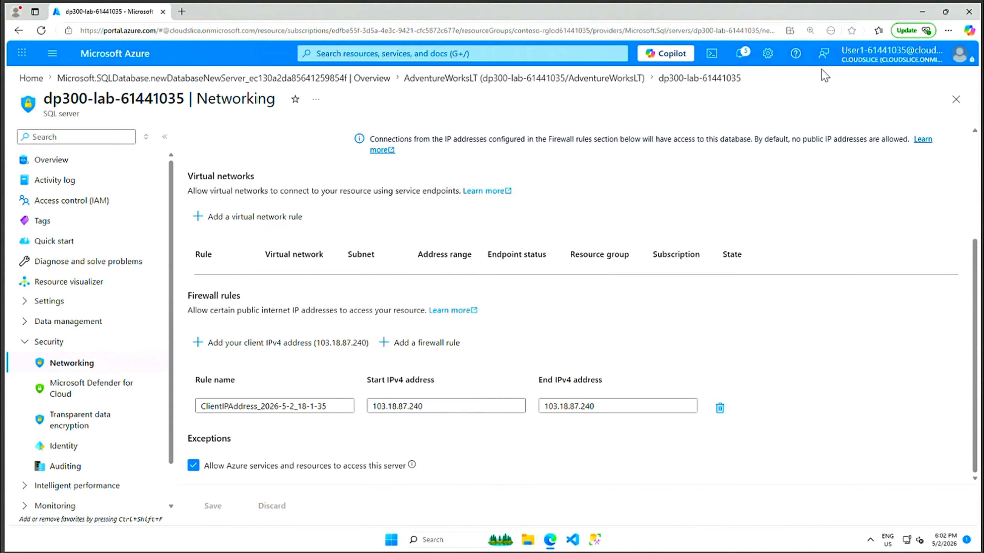
Minimize the browser, search Windows for SSMS, and launch SQL Server Management Studio 20.
click(923, 16)
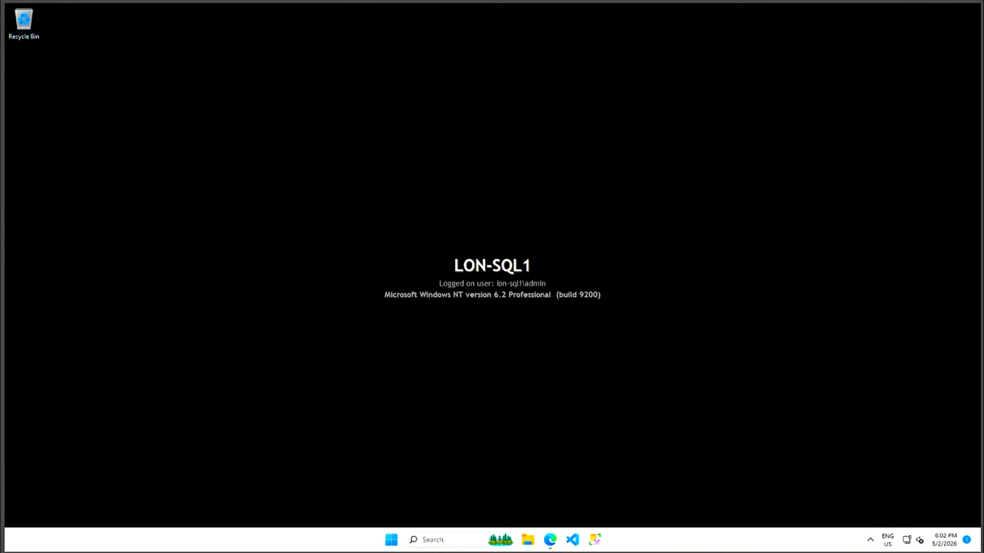
click(450, 540)
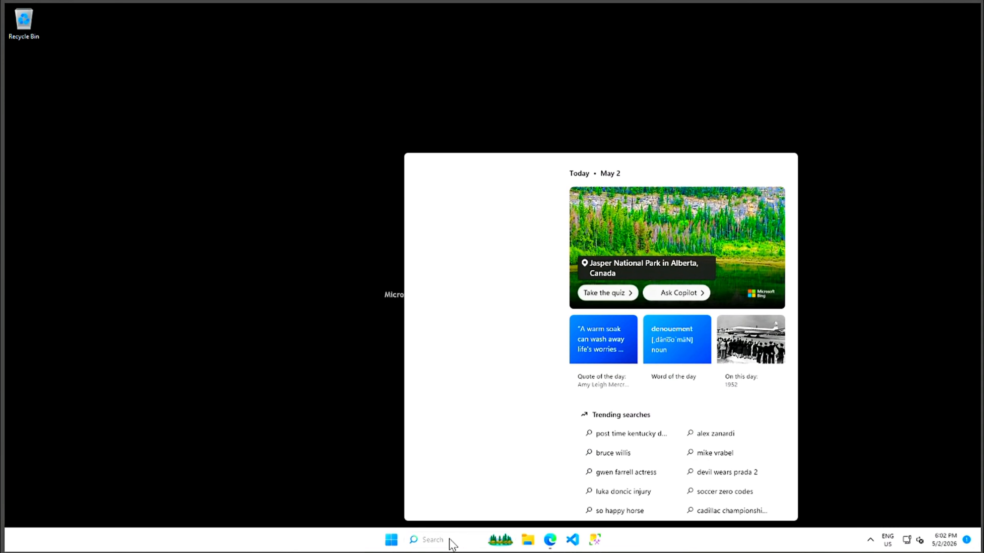
text(SS)
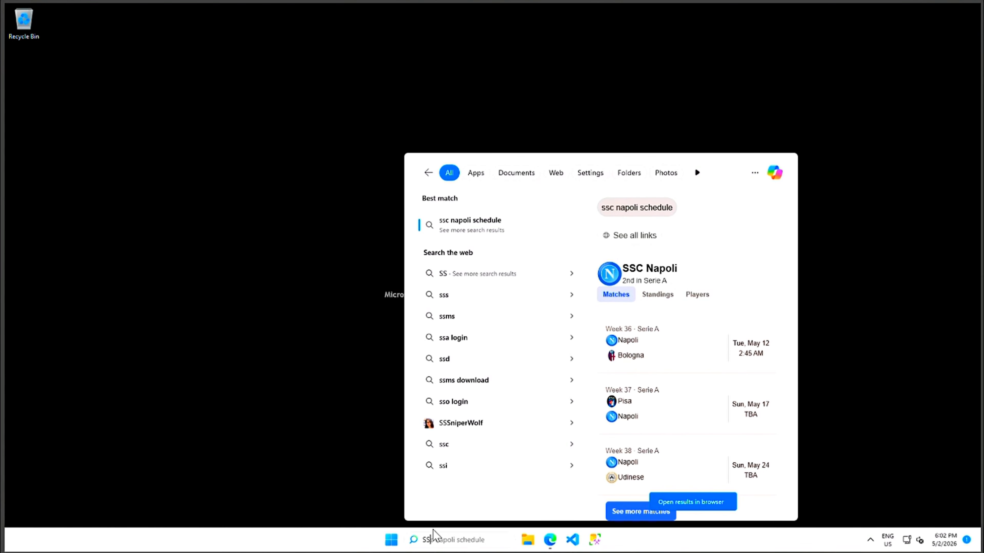
text(MS)
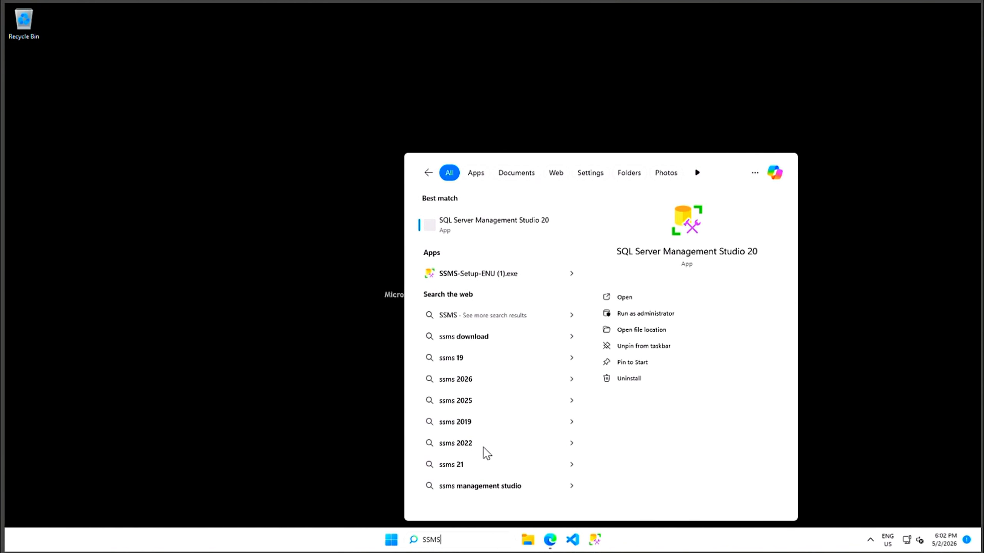
click(507, 224)
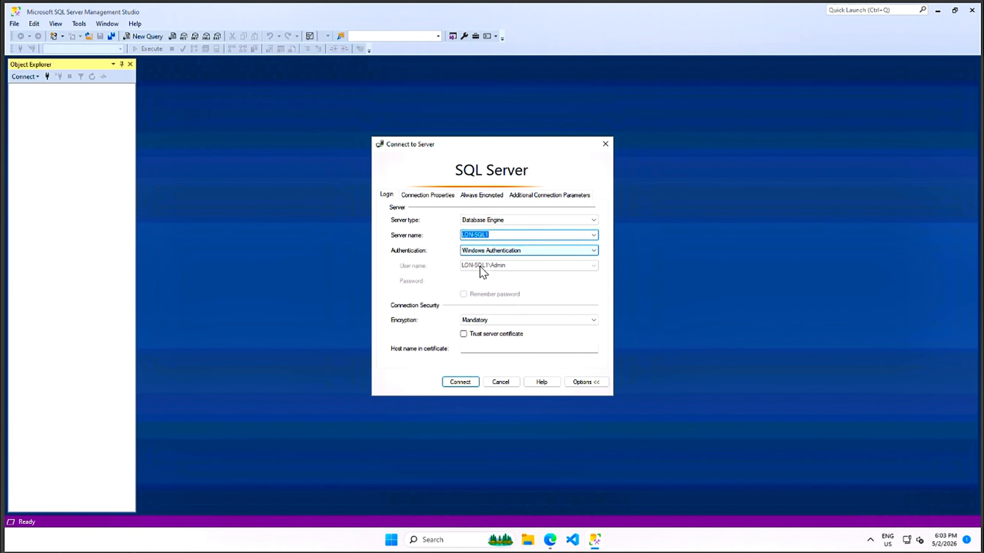
Connect to LON-SQL1 with Windows Authentication and a trusted server certificate, and examine its system databases and database snapshots.
click(463, 334)
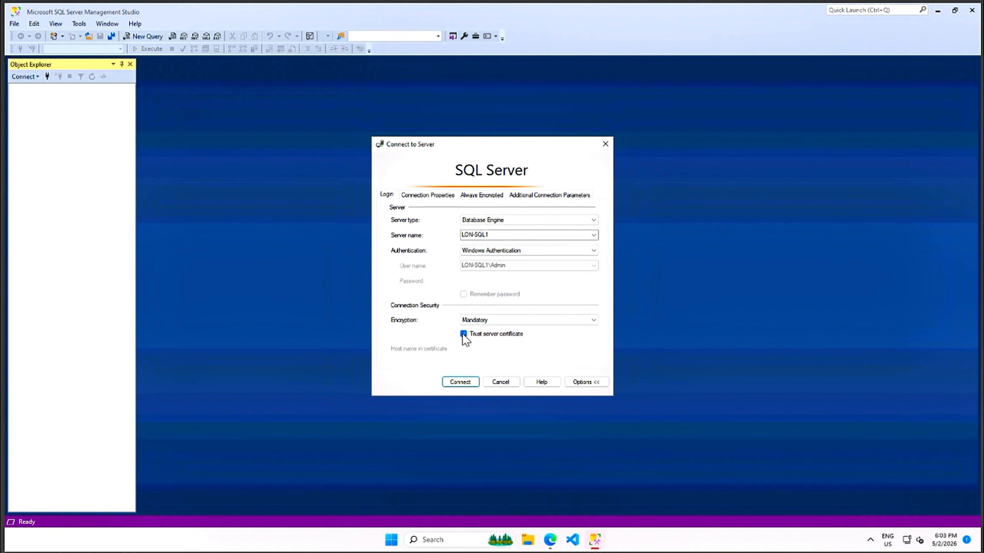
click(461, 382)
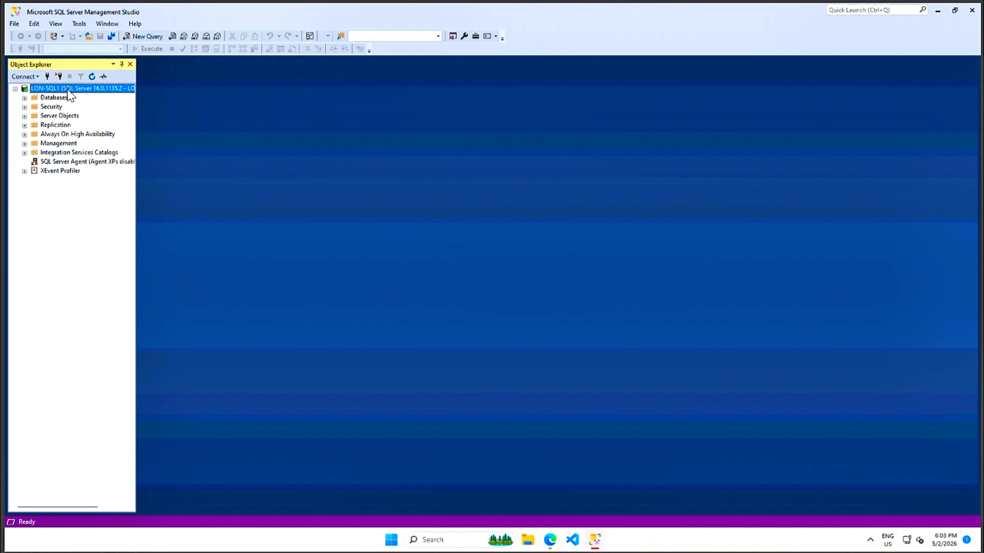
click(24, 98)
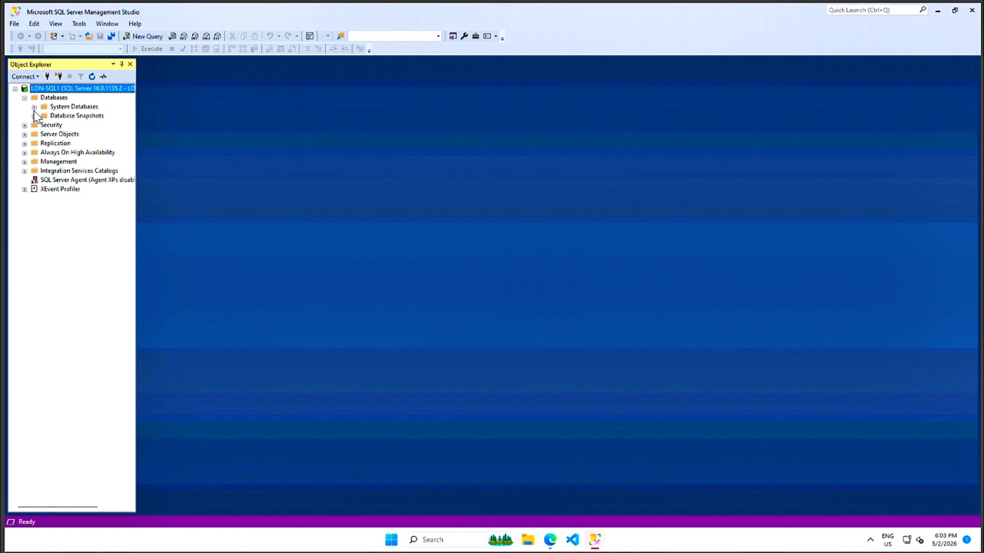
click(34, 107)
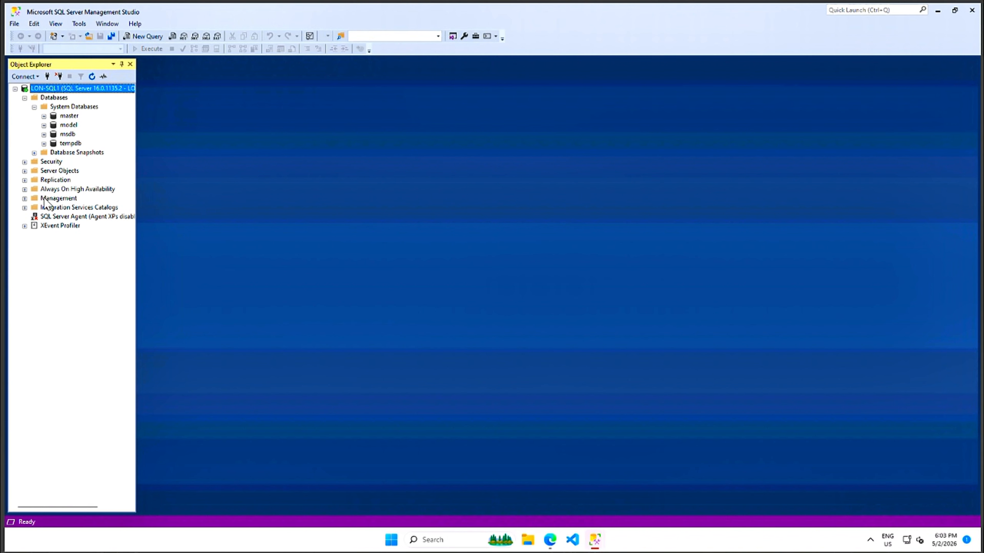
click(33, 153)
Switch to the Azure portal, copy the server name from the SQL server's overview, and return to SQL Server Management Studio.
mouse_move(552, 546)
click(555, 508)
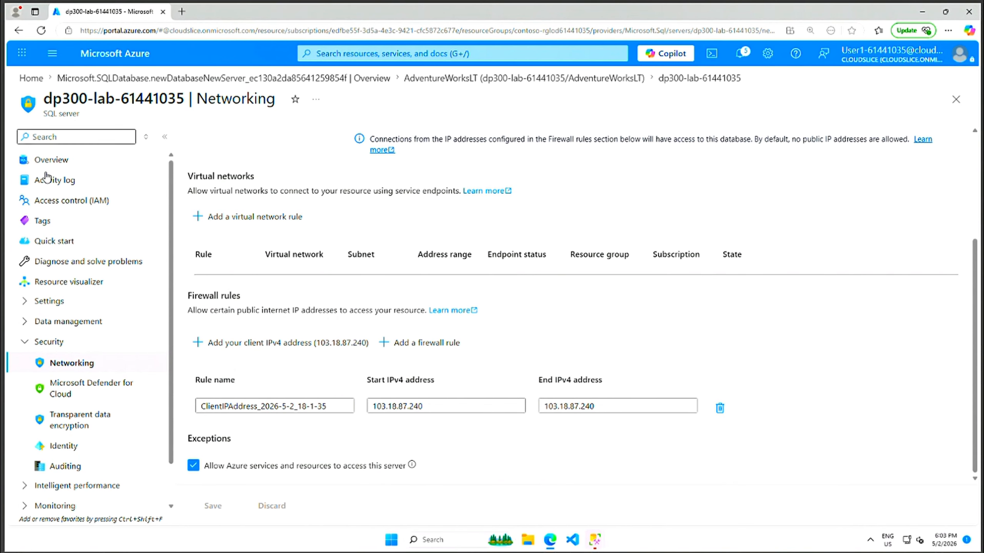
click(54, 162)
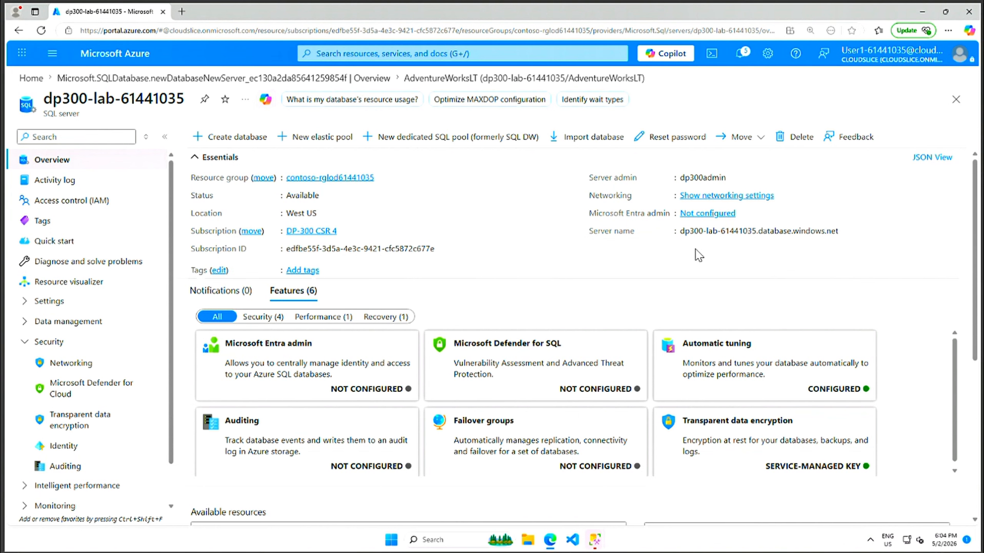
mouse_move(847, 234)
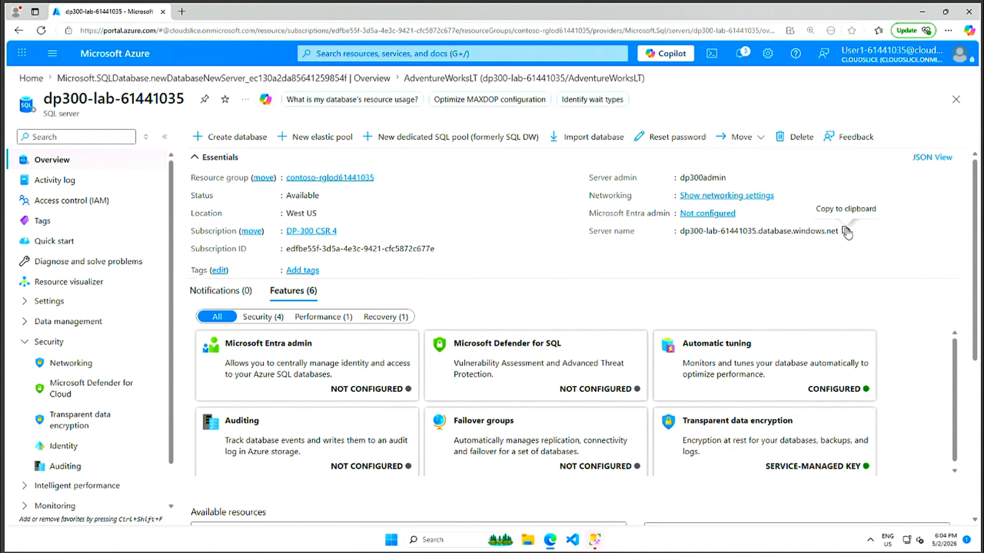
click(845, 231)
mouse_move(595, 539)
click(595, 540)
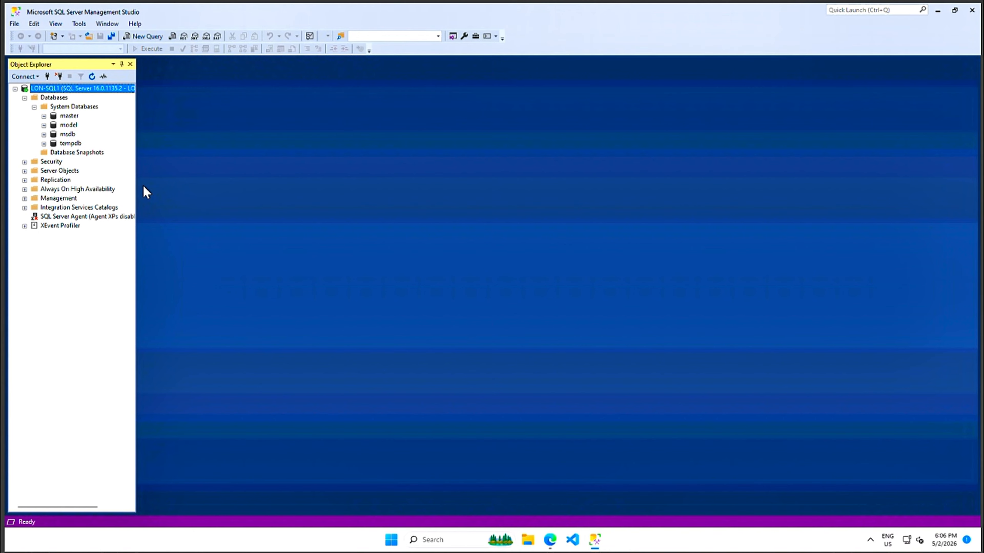
Exit SQL Server Management Studio and launch it again for a fresh server connection.
click(14, 24)
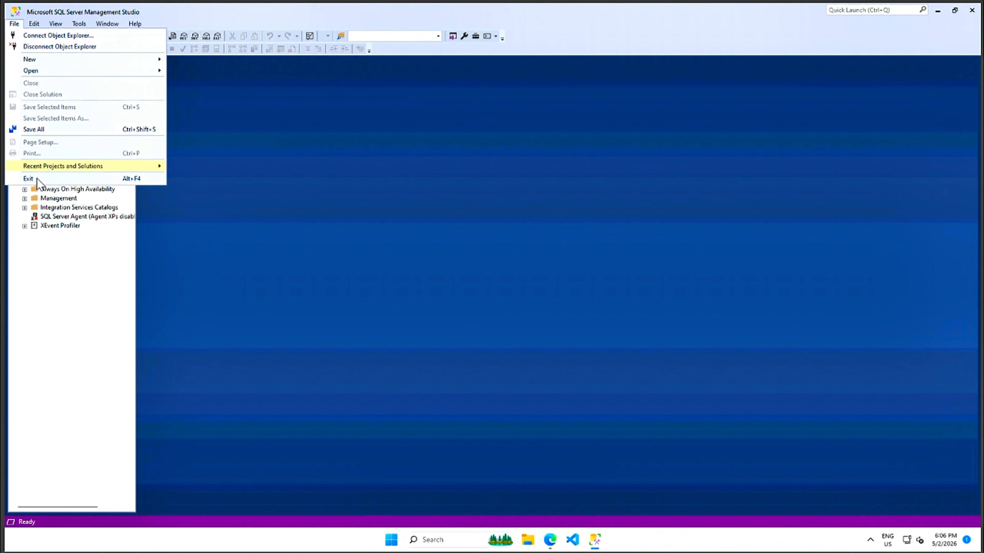
click(29, 179)
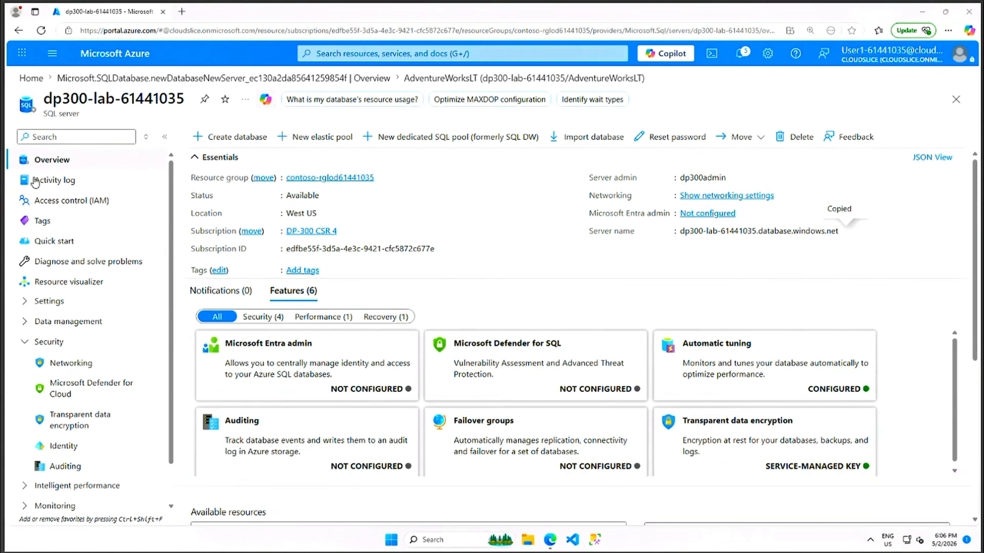
click(594, 540)
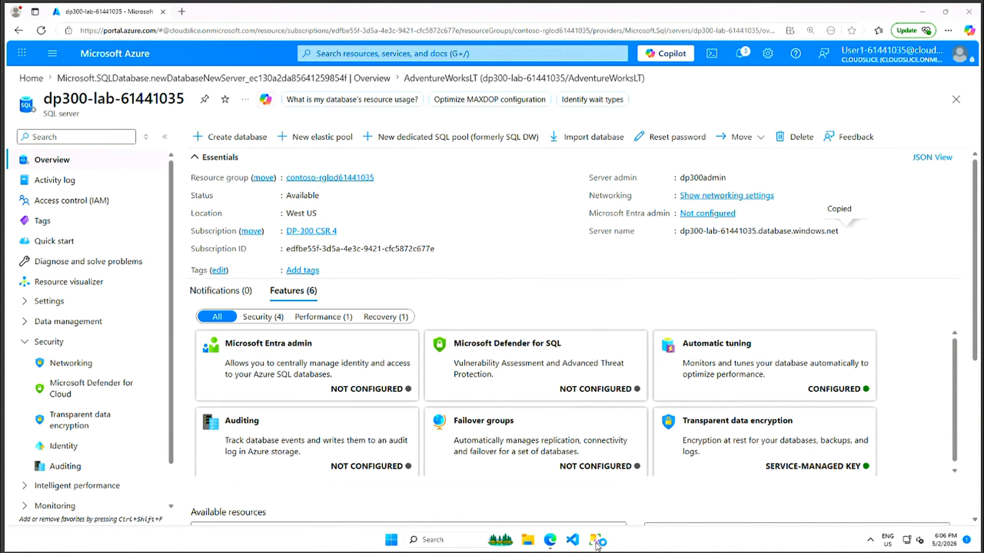
Copy the Azure SQL server name from the portal again and set it as the connection's server name, dp300-lab-61441035.database.windows.net.
mouse_move(548, 540)
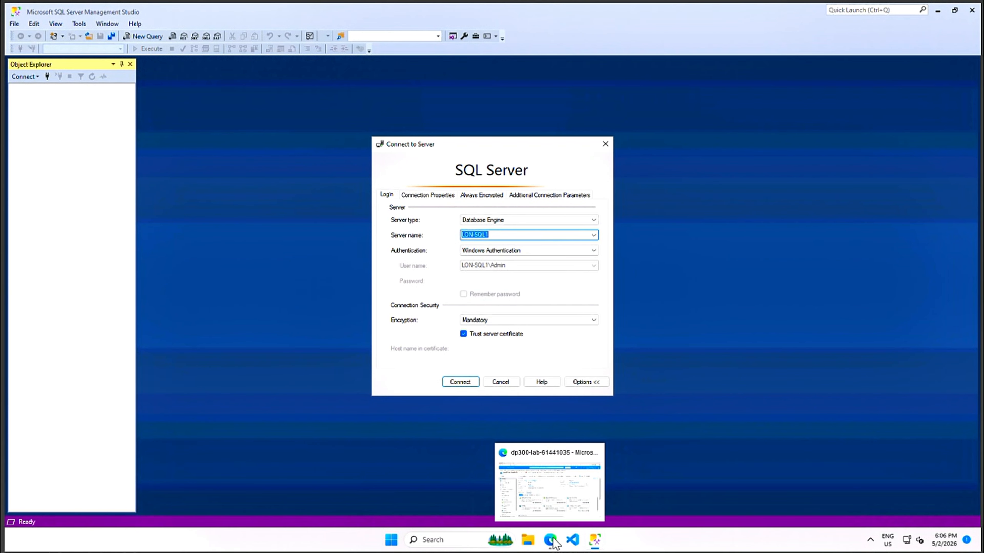
click(552, 504)
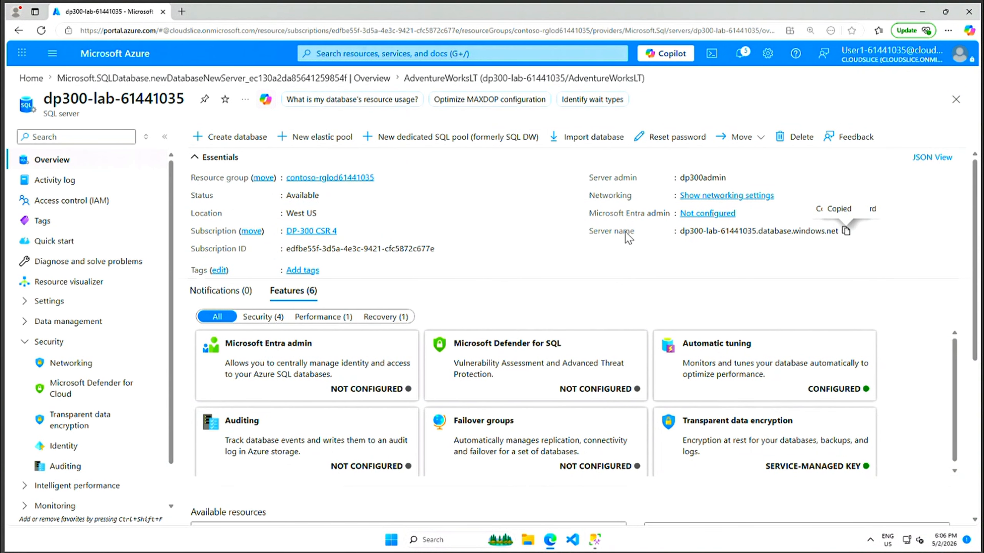
click(847, 232)
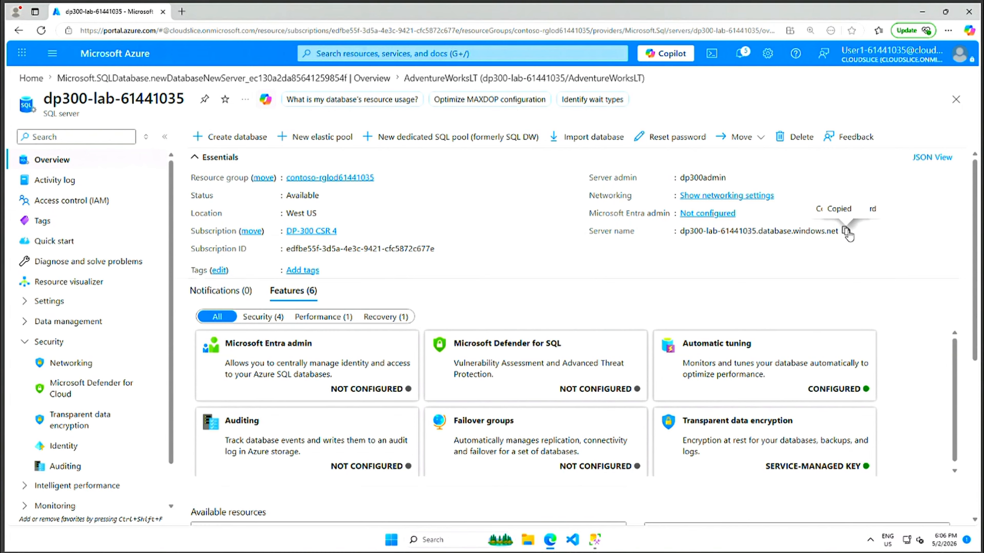
click(923, 11)
click(534, 235)
key(ctrl+a)
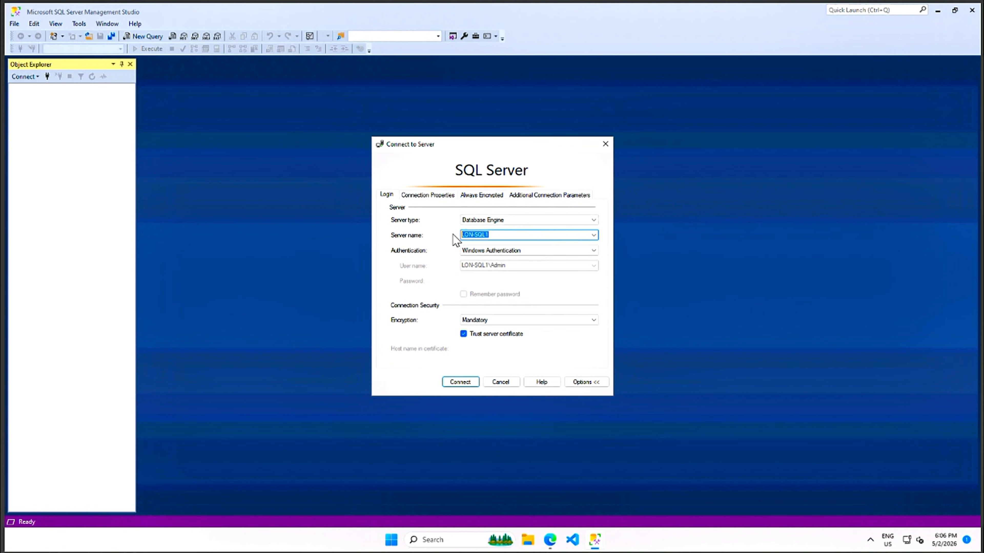
key(ctrl+v)
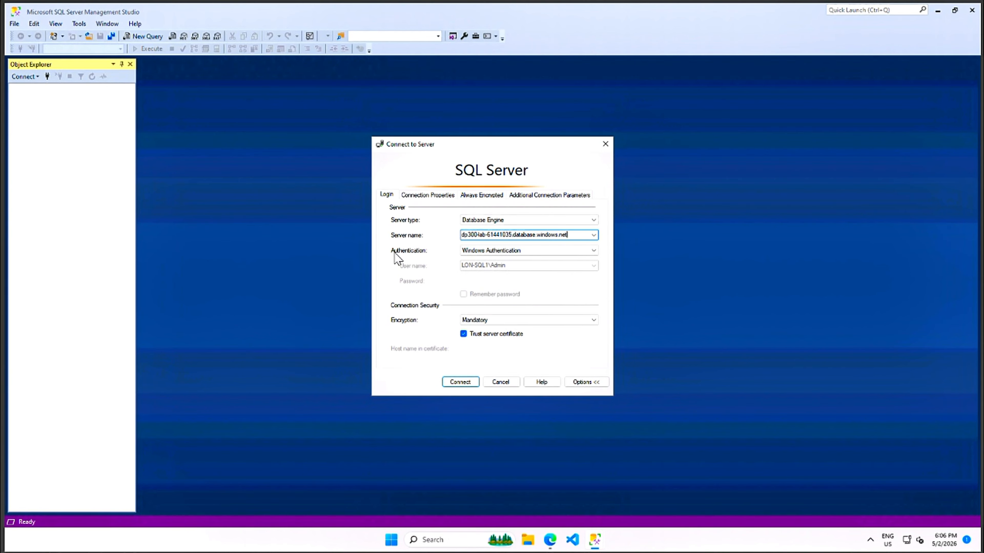
Choose SQL Server Authentication, enter the login dp300admin and its password, trust the server certificate, and connect.
click(594, 251)
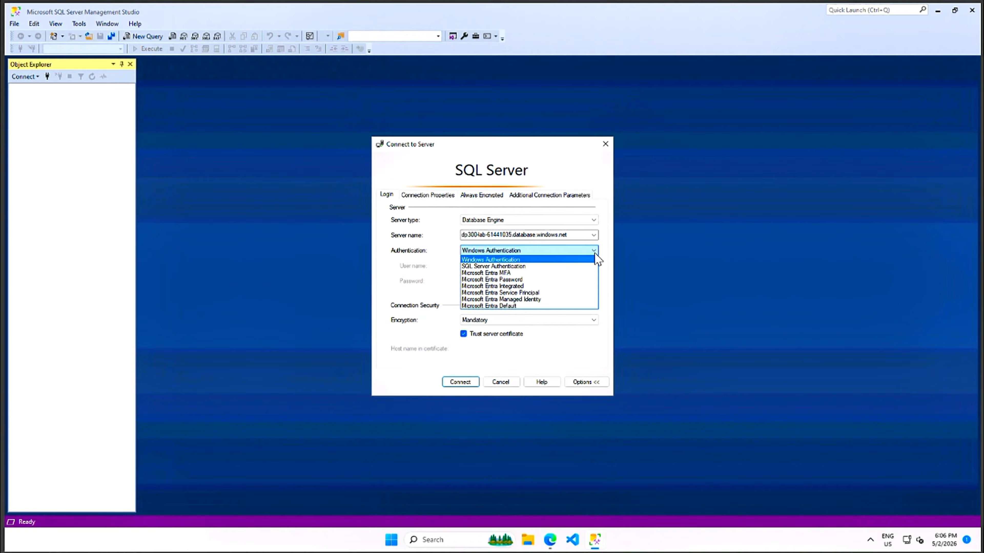
click(516, 266)
click(492, 266)
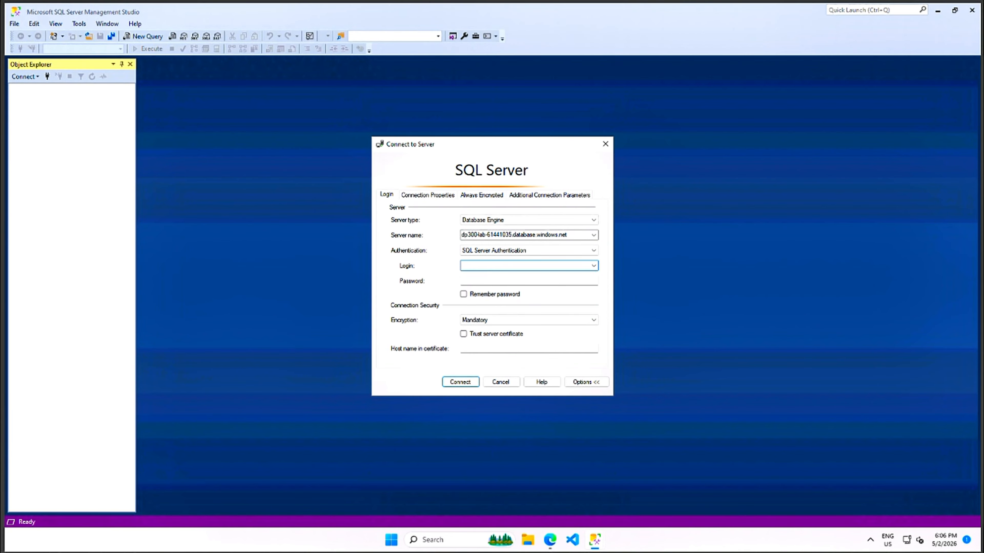
text(dp300admin)
click(507, 281)
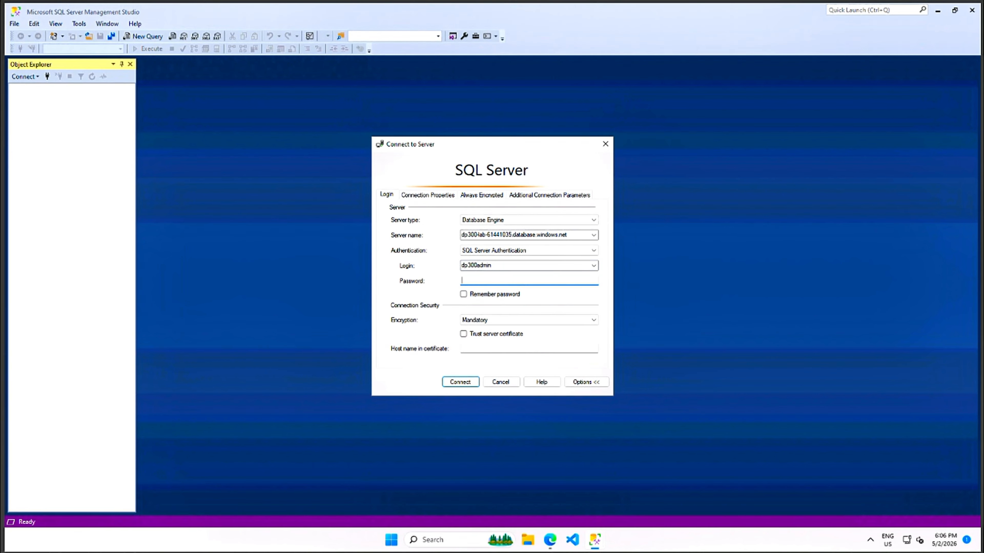
text(****************)
click(463, 334)
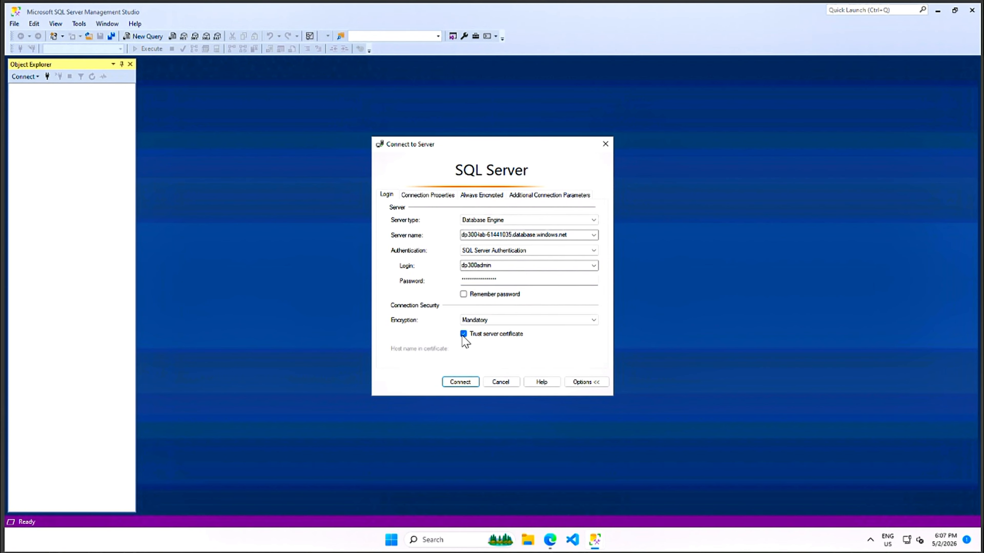
click(467, 383)
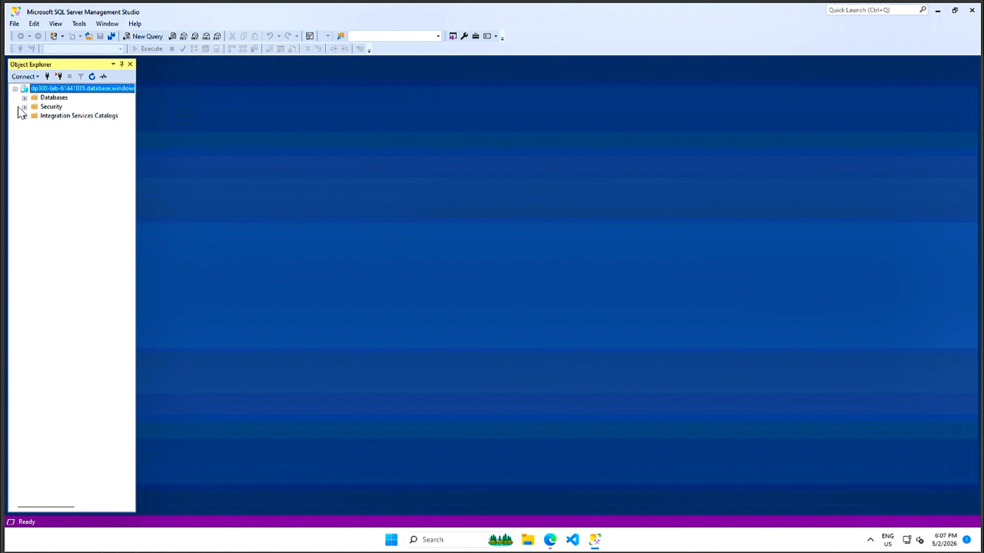
Expand the server's databases and the AdventureWorksLT database to list its tables.
click(24, 98)
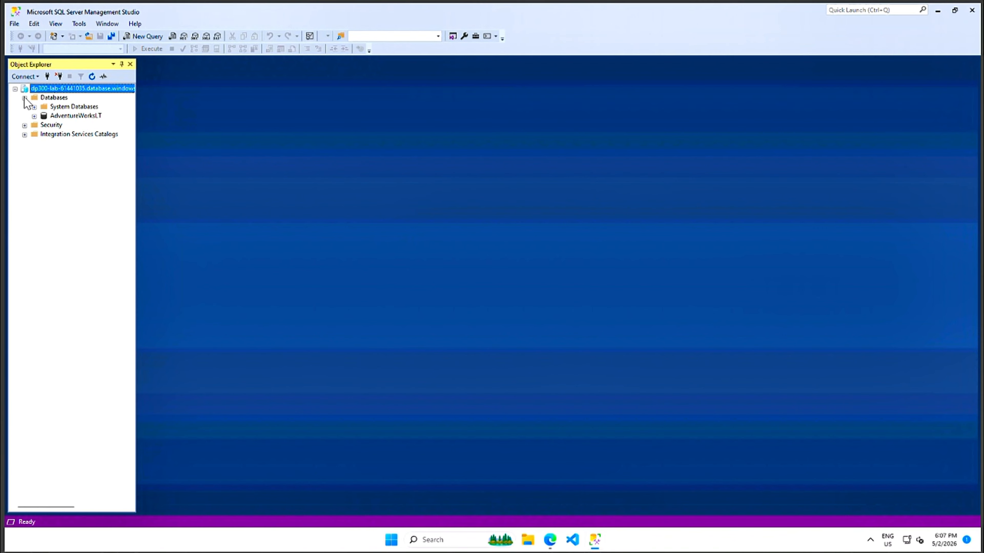
click(70, 118)
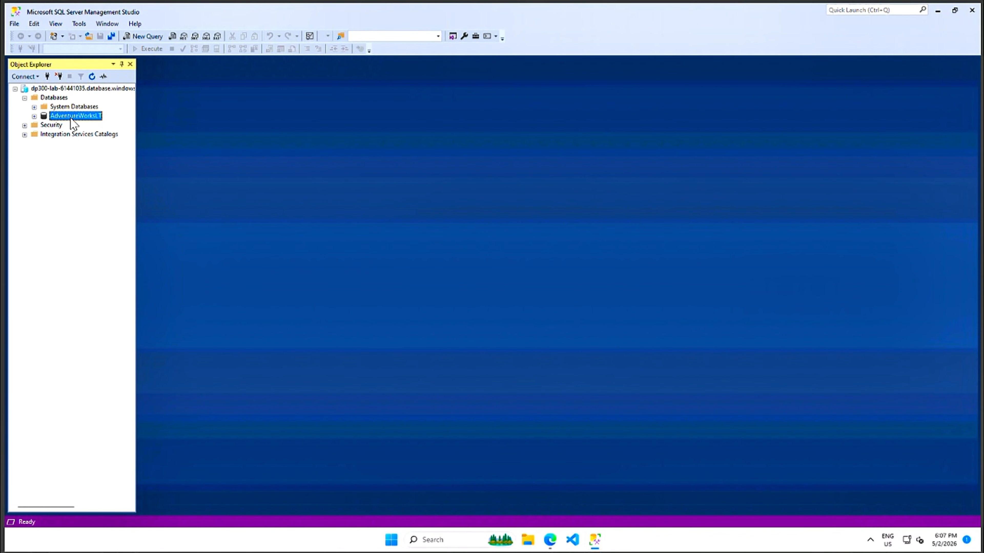
click(34, 117)
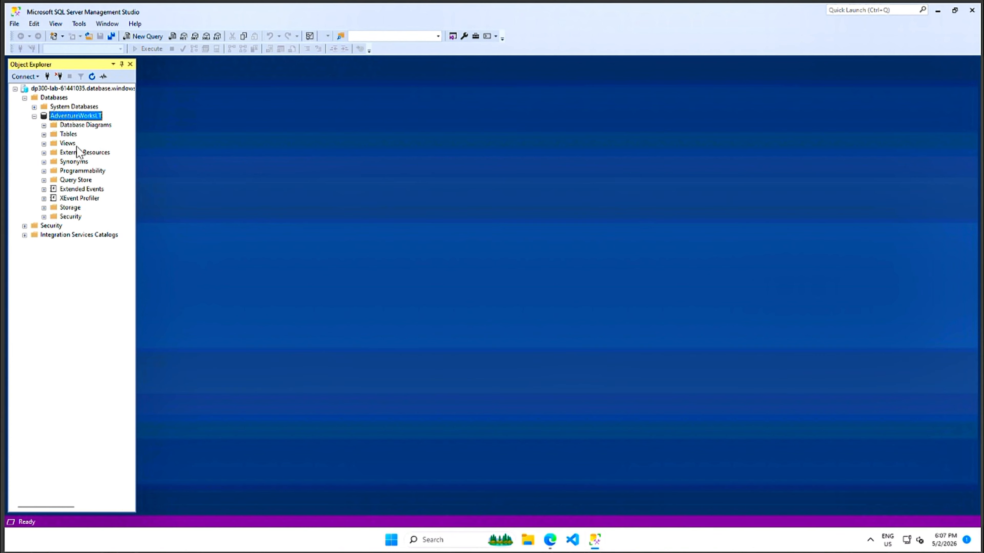
click(44, 135)
Open a new query window connected to the AdventureWorksLT database.
click(152, 36)
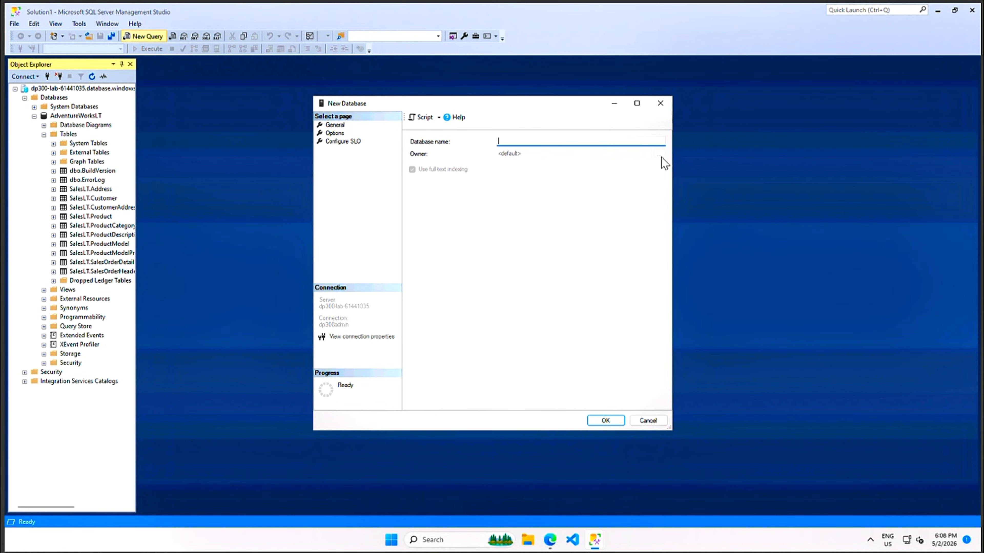
click(660, 103)
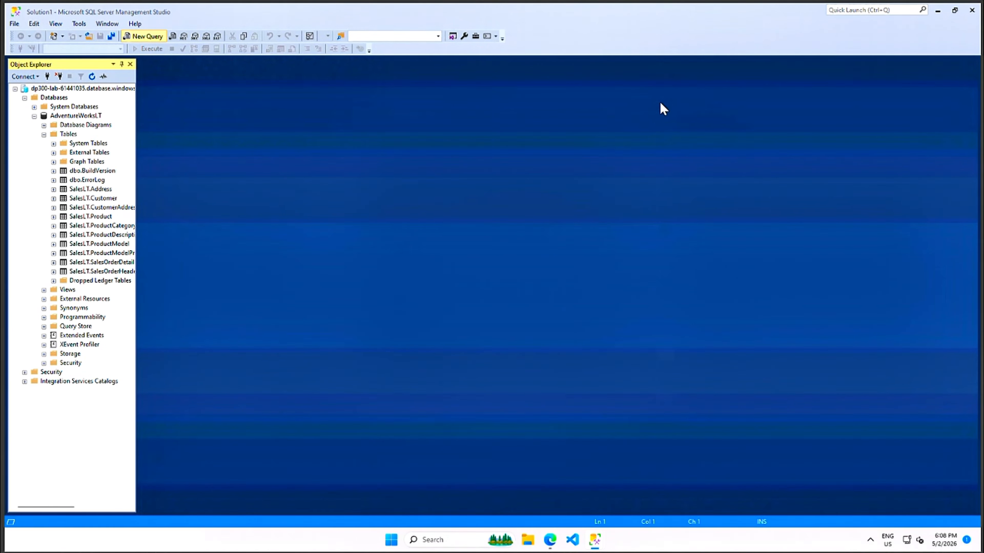
click(143, 37)
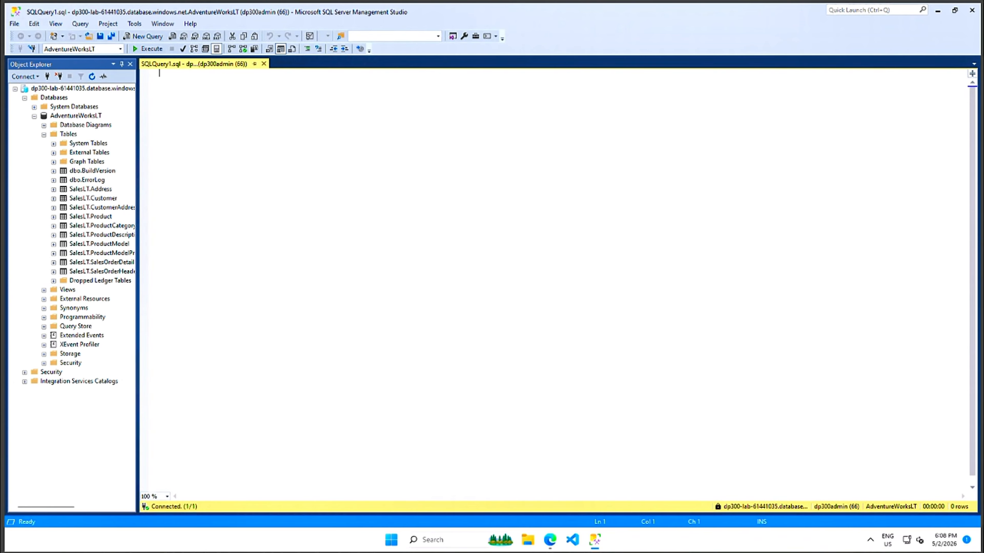
Write and execute a query joining SalesLT.Customer and SalesLT.SalesOrderHeader that returns the top 10 customers by summed SubTotal as OverallOrderSubTotal, descending.
text(SELECT TOP 10 cust.[CustomerID], 	cust.[CompanyName], 		SUM(sohead.[SubTotal]) as OverallOrderSubTotal 		FROM [SalesLT].[Customer] cust 			INNER JOIN [SalesLT].[SalesOrderHeader] sohead 					 ON sohead.[CustomerID] = cust.[CustomerID] 					 GROUP BY cust.[CustomerID], cust.[CompanyName] 					 ORDER BY [OverallOrderSubTotal] DESC)
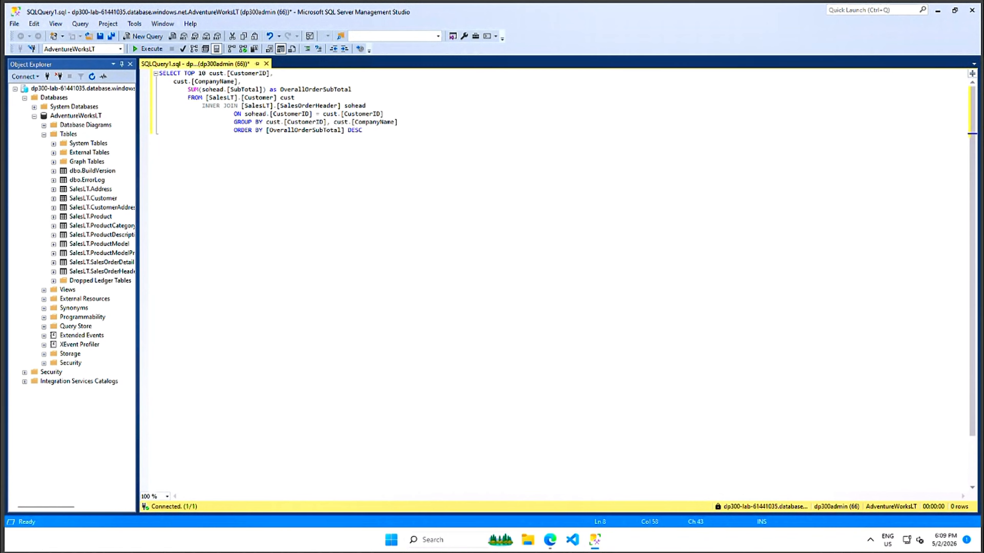
click(147, 49)
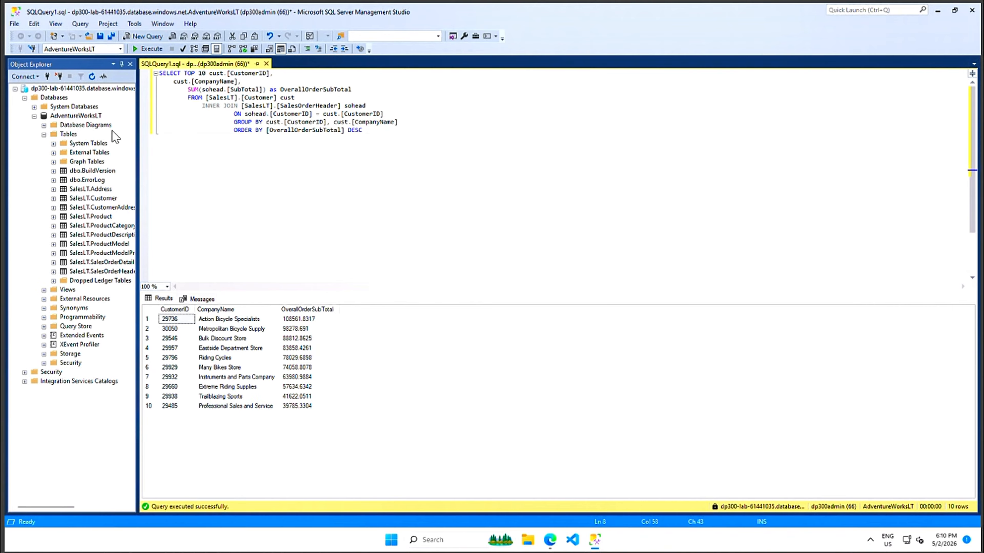
In a new AdventureWorksLT query, select the top 10 product categories by summed OrderQty as OrderedQuantity, joining ProductCategory, Product and SalesOrderDetail, and execute it.
right_click(83, 117)
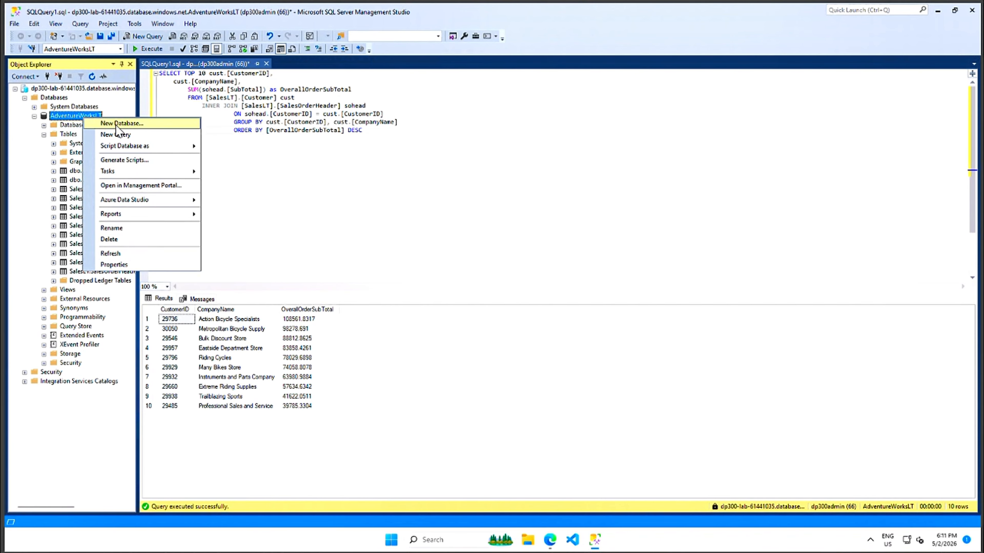
click(129, 134)
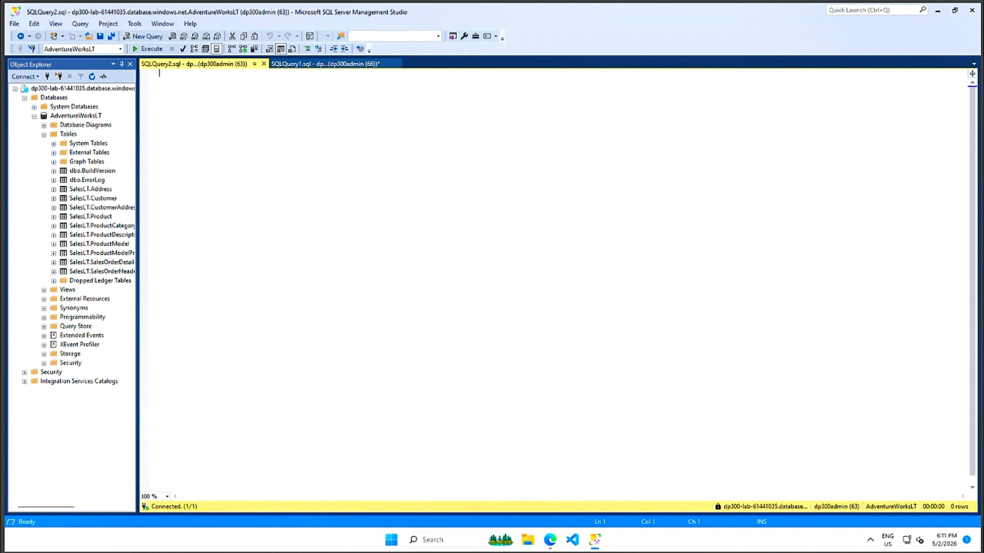
click(147, 36)
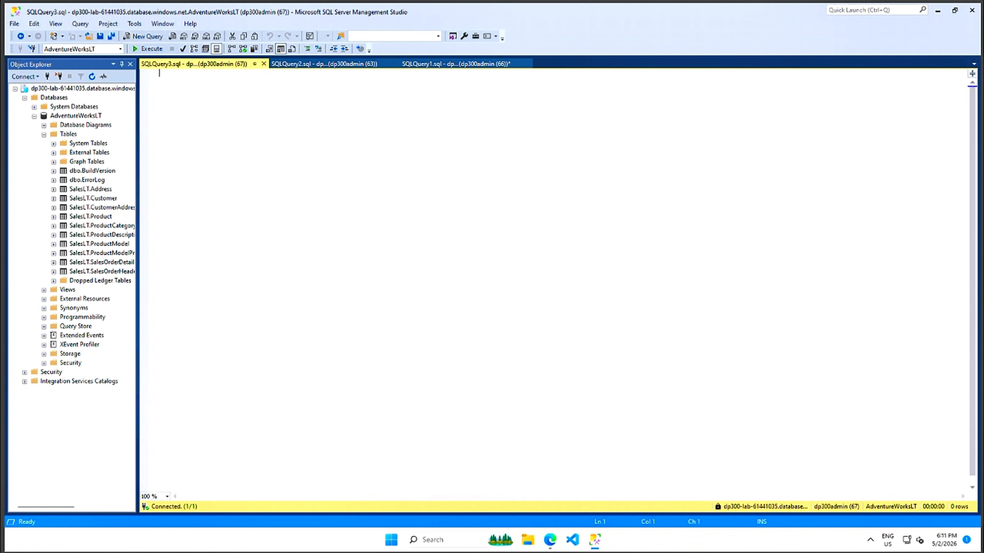
text(SELECT TOP 10 cat.[Name] AS ProductCategory, 	SUM(detail.[OrderQty]) AS OrderedQuantity 	FROM salesLT.[ProductCategory] cat 		INNER JOIN [SalesLT].[Product] prod 				ON prod.[ProductCategoryID] = cat.[ProductCategoryID] 					INNER JOIN [SalesLT].[SalesOrderDetail] detail 							ON detail.[ProductID] = prod.[ProductID] 							GROUP BY cat.[name] 							ORDER BY [OrderedQuantity] DESC)
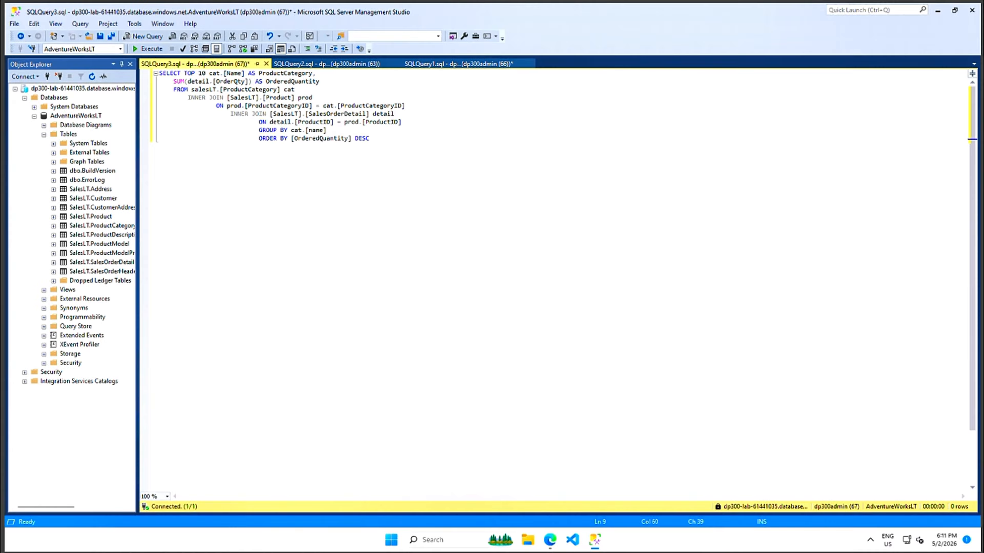
click(148, 49)
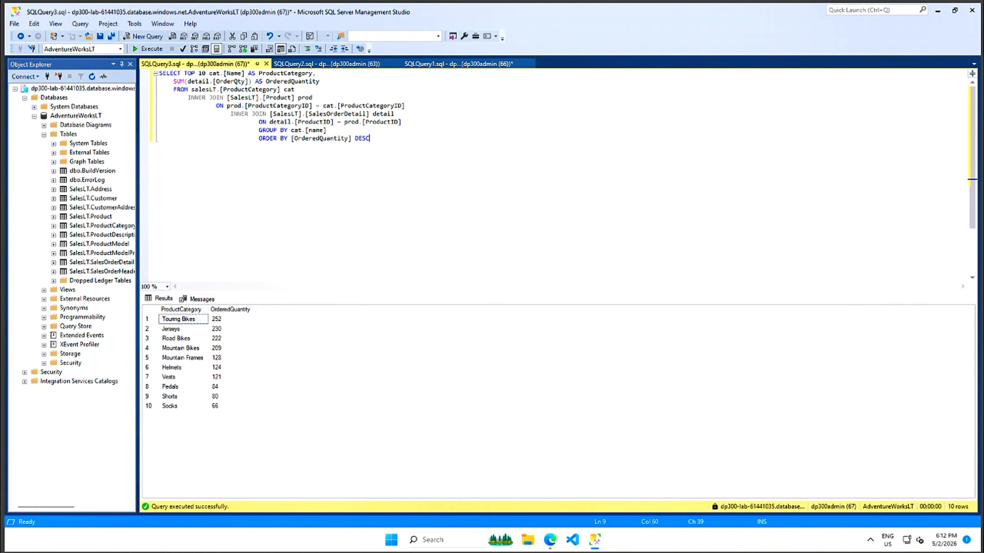
Close SQL Server Management Studio without saving the queries and switch to the Azure portal in the Edge browser.
click(973, 10)
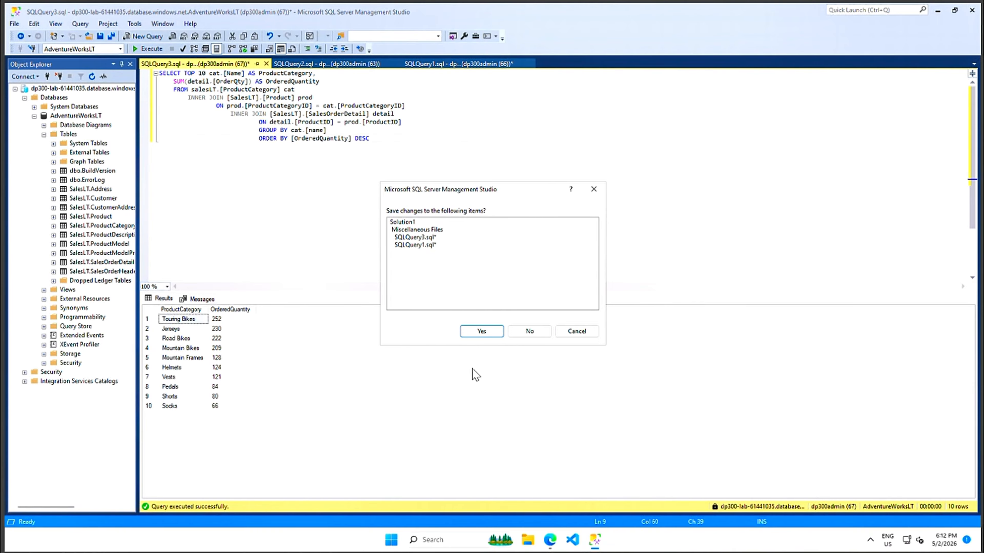
click(530, 332)
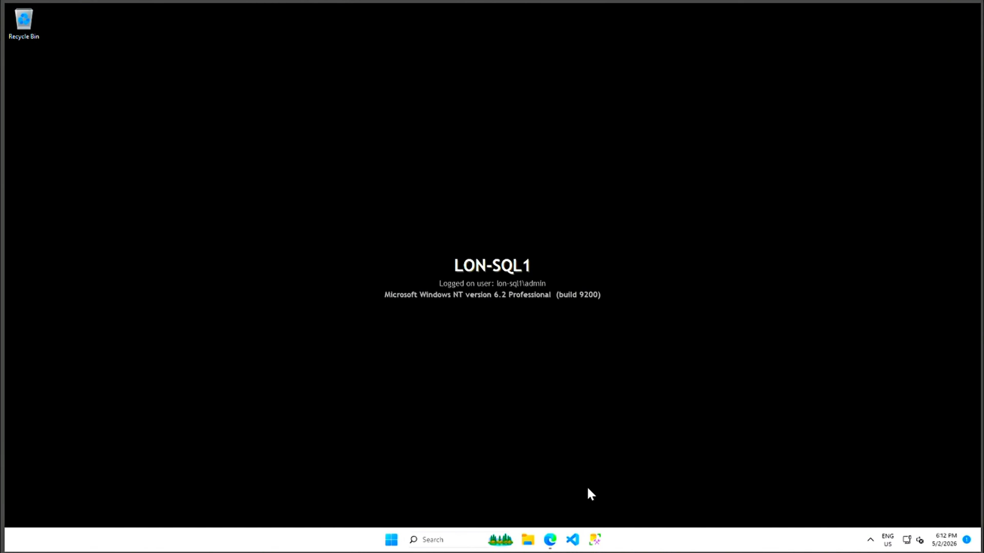
mouse_move(552, 544)
click(551, 498)
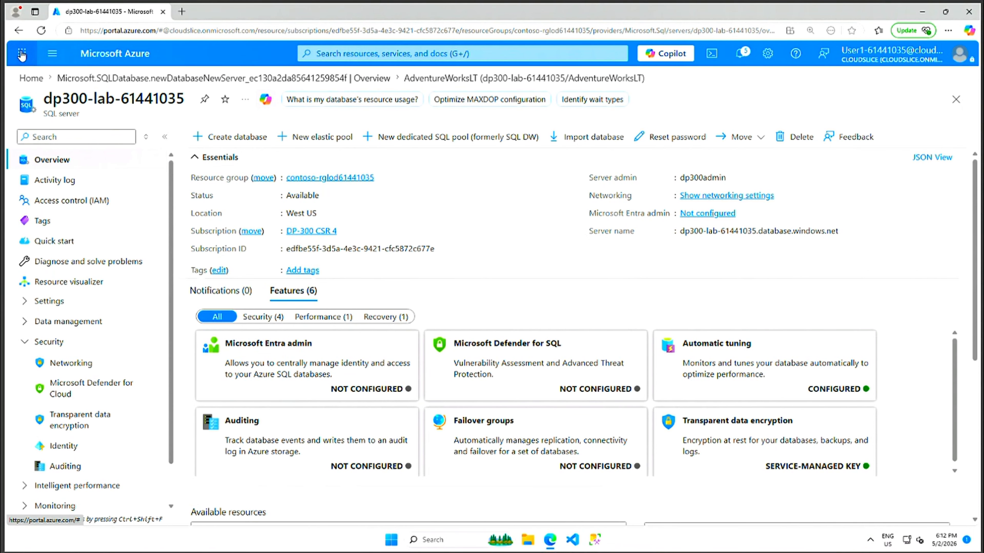
Go to the portal's home page, list the resource groups in Resource Manager, and open contoso-rglod61441035.
click(31, 78)
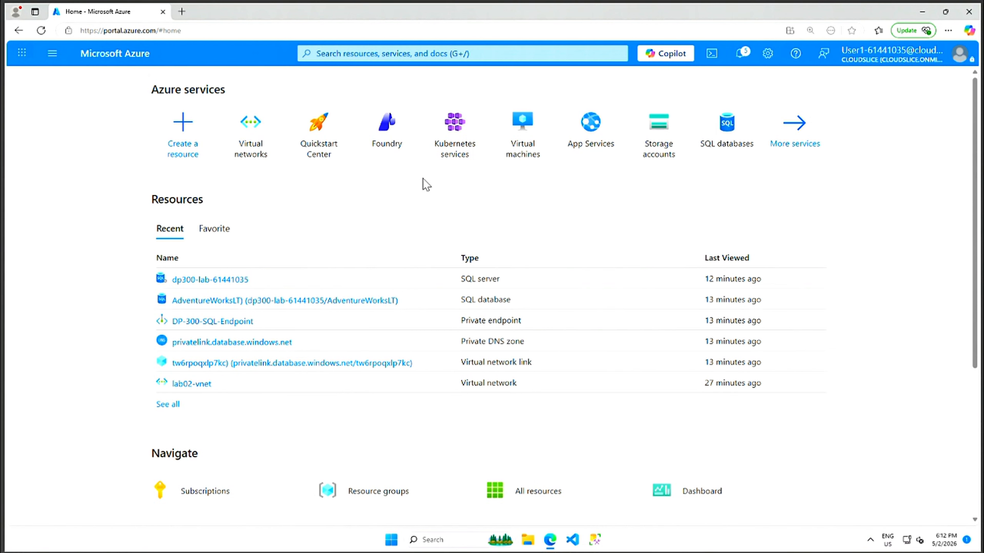
click(168, 405)
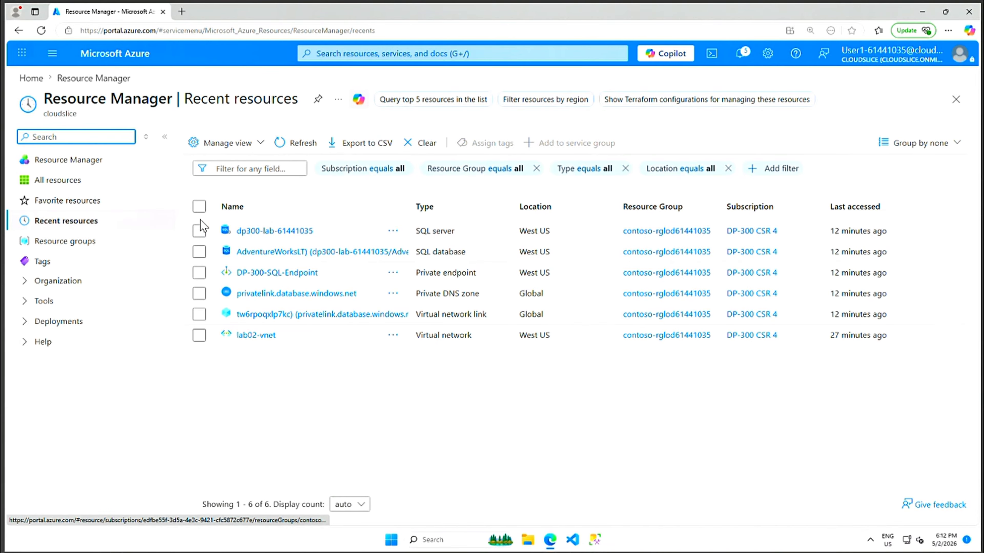
click(63, 244)
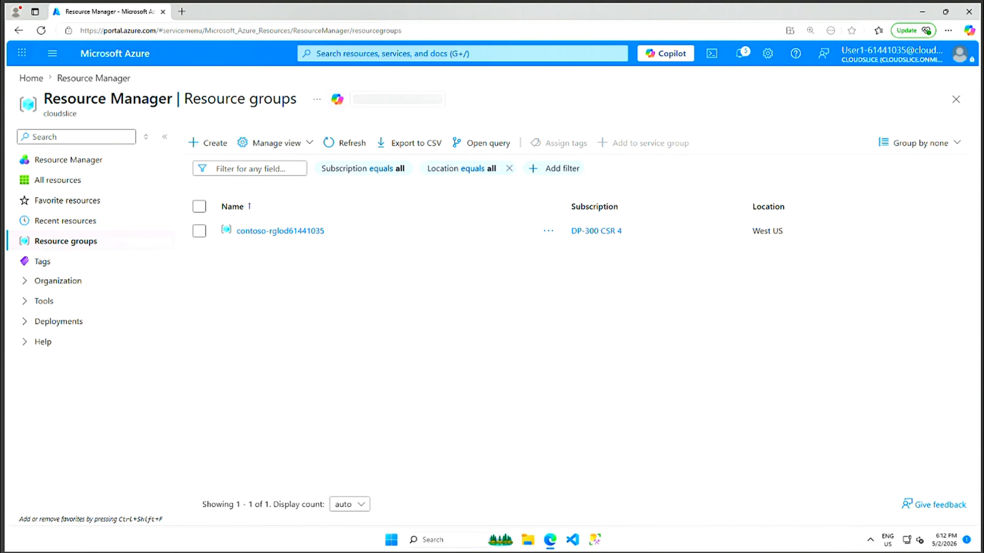
click(274, 230)
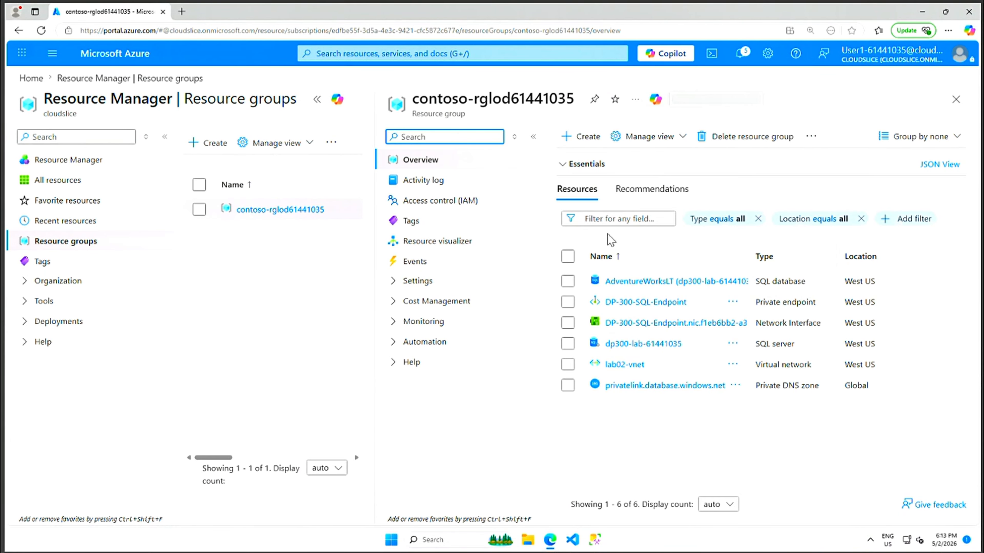
Delete the resource group with all its resources, entering contoso-rglod61441035 as the confirmation name and confirming the permanent deletion.
click(771, 139)
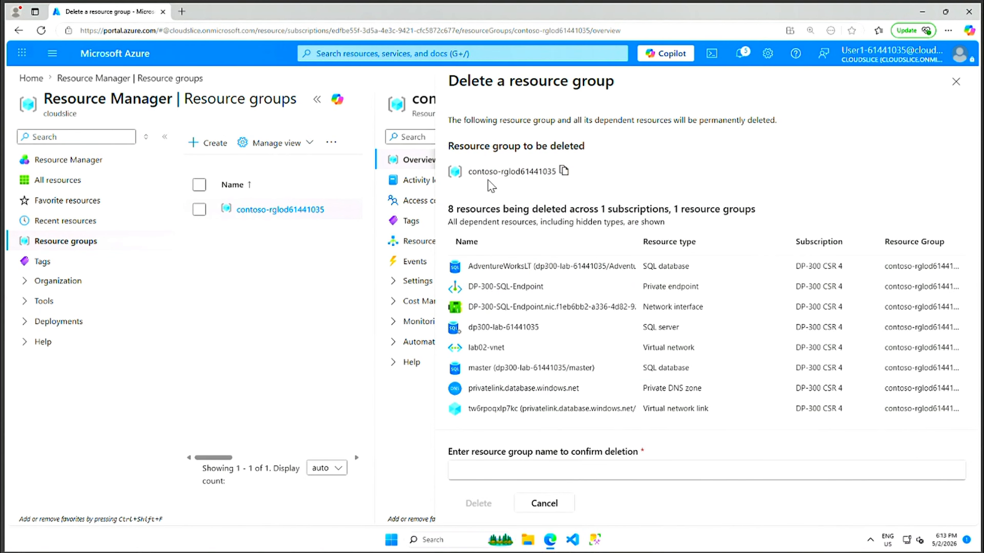
click(495, 469)
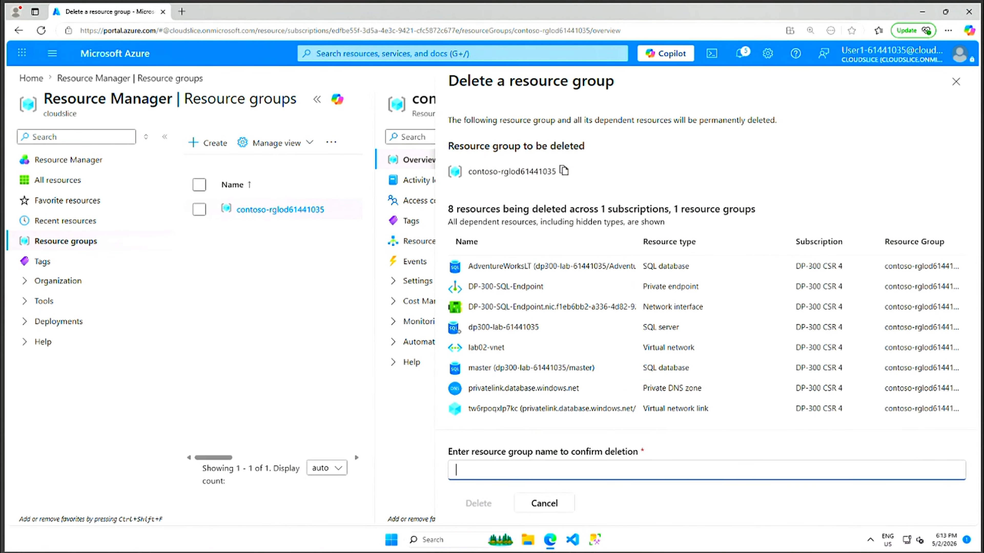
text(contoso-rglod61441035)
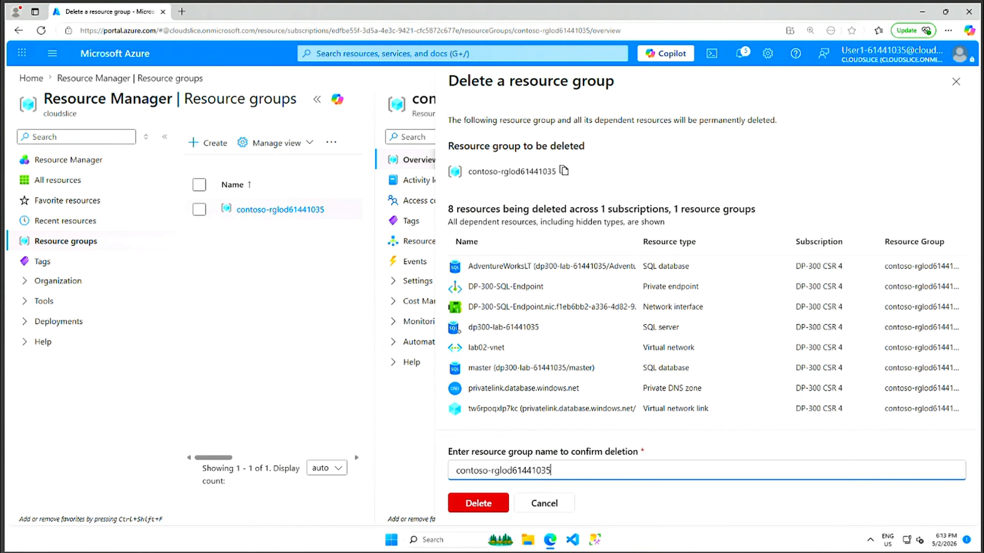
click(477, 504)
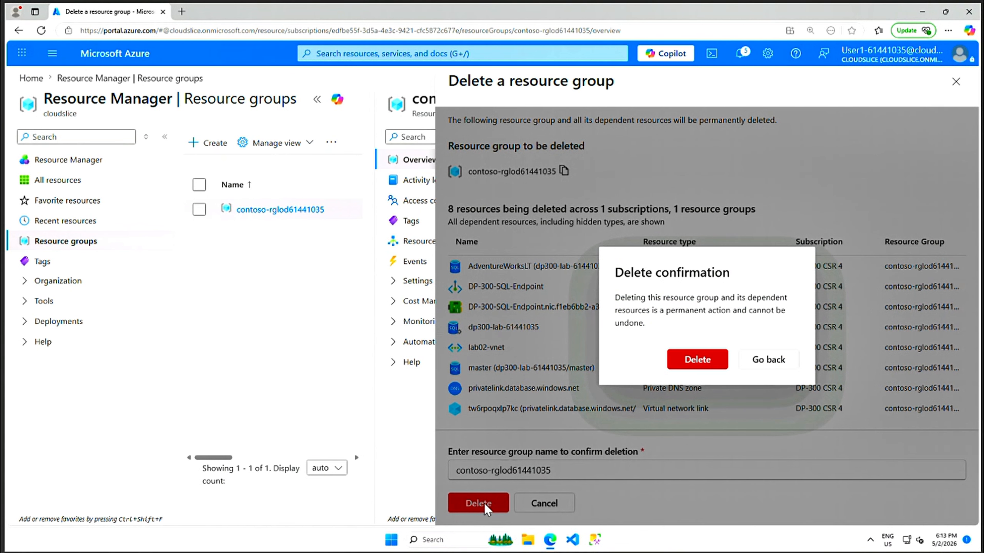
click(696, 360)
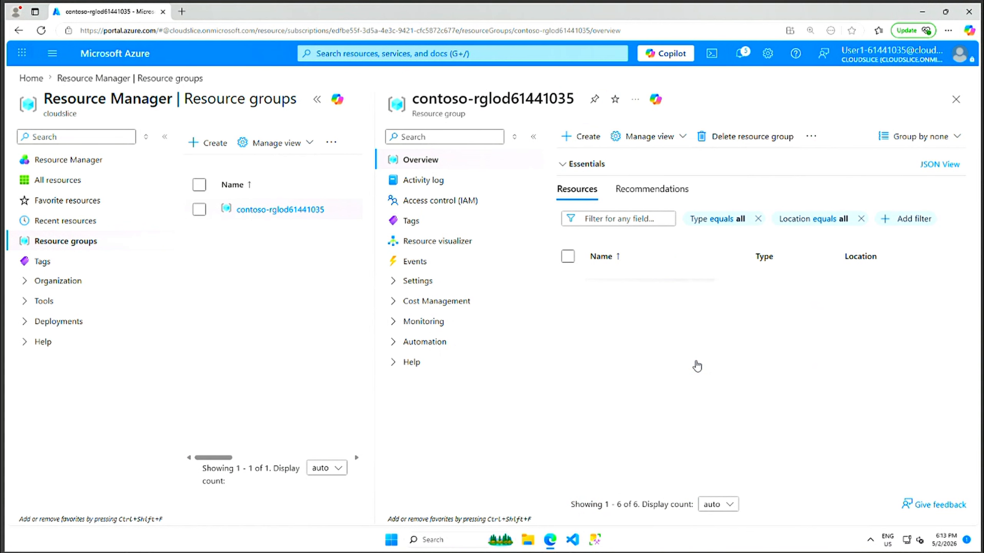